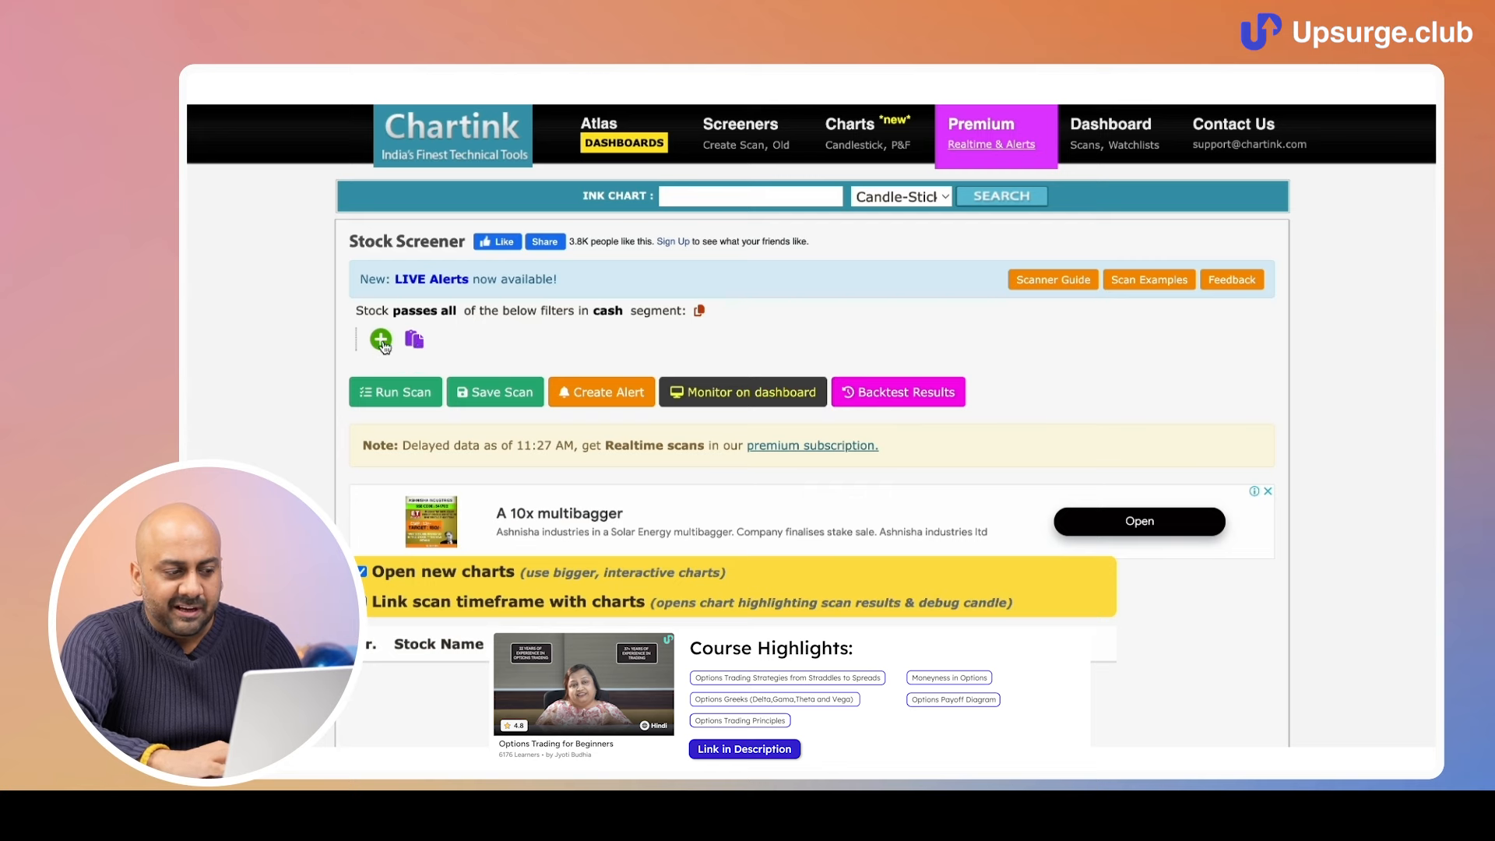
Step: Add a scan filter where the daily Close has crossed above the daily Ema (Exponential)
mouse_move(830, 369)
left_mouse_down()
mouse_move(829, 777)
mouse_move(829, 373)
left_mouse_up()
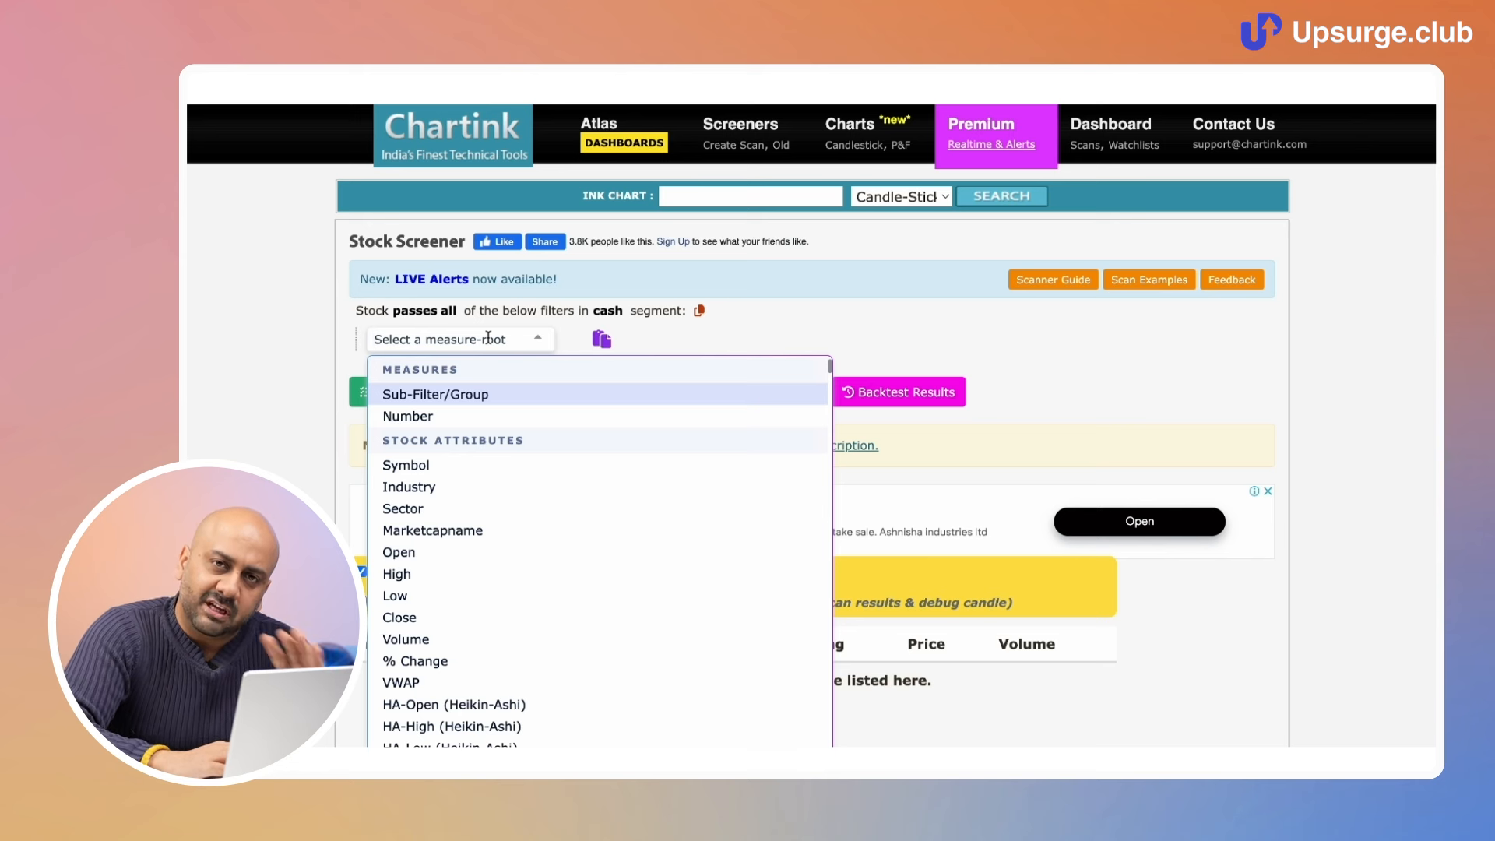
type("close")
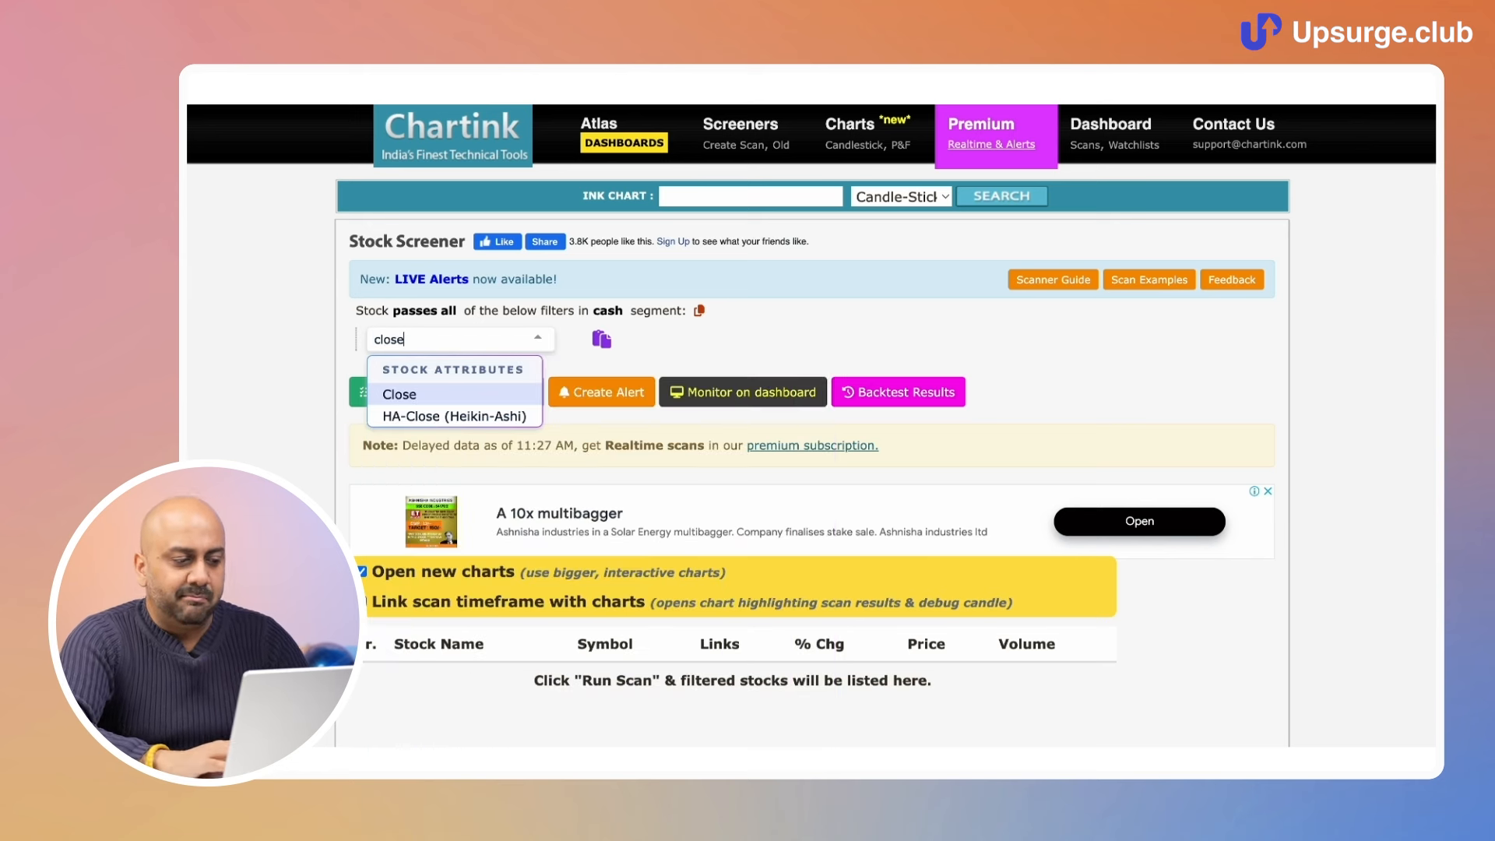
left_click(408, 400)
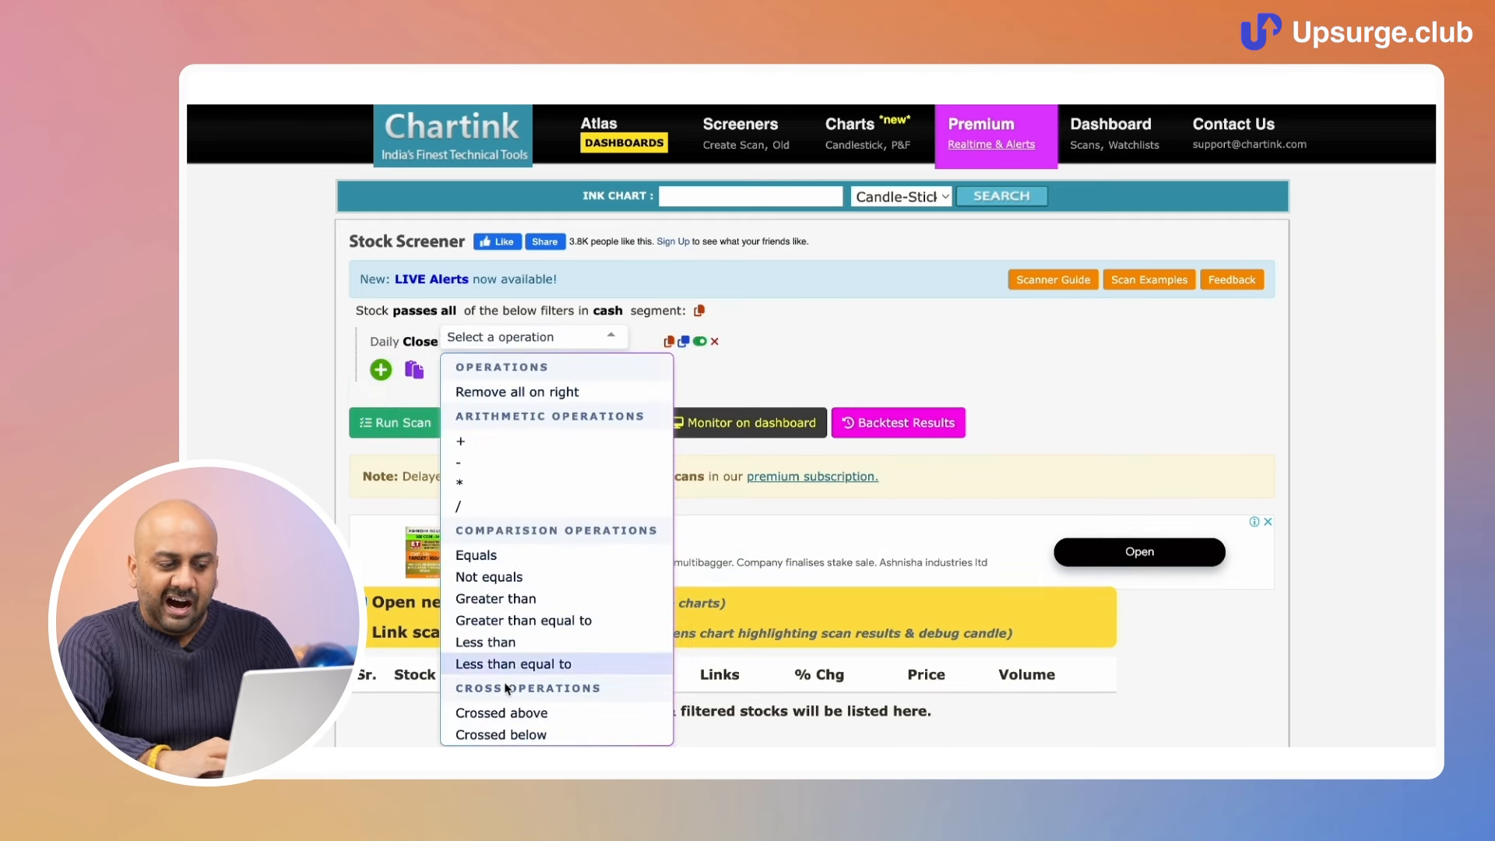
left_click(527, 717)
type("ema")
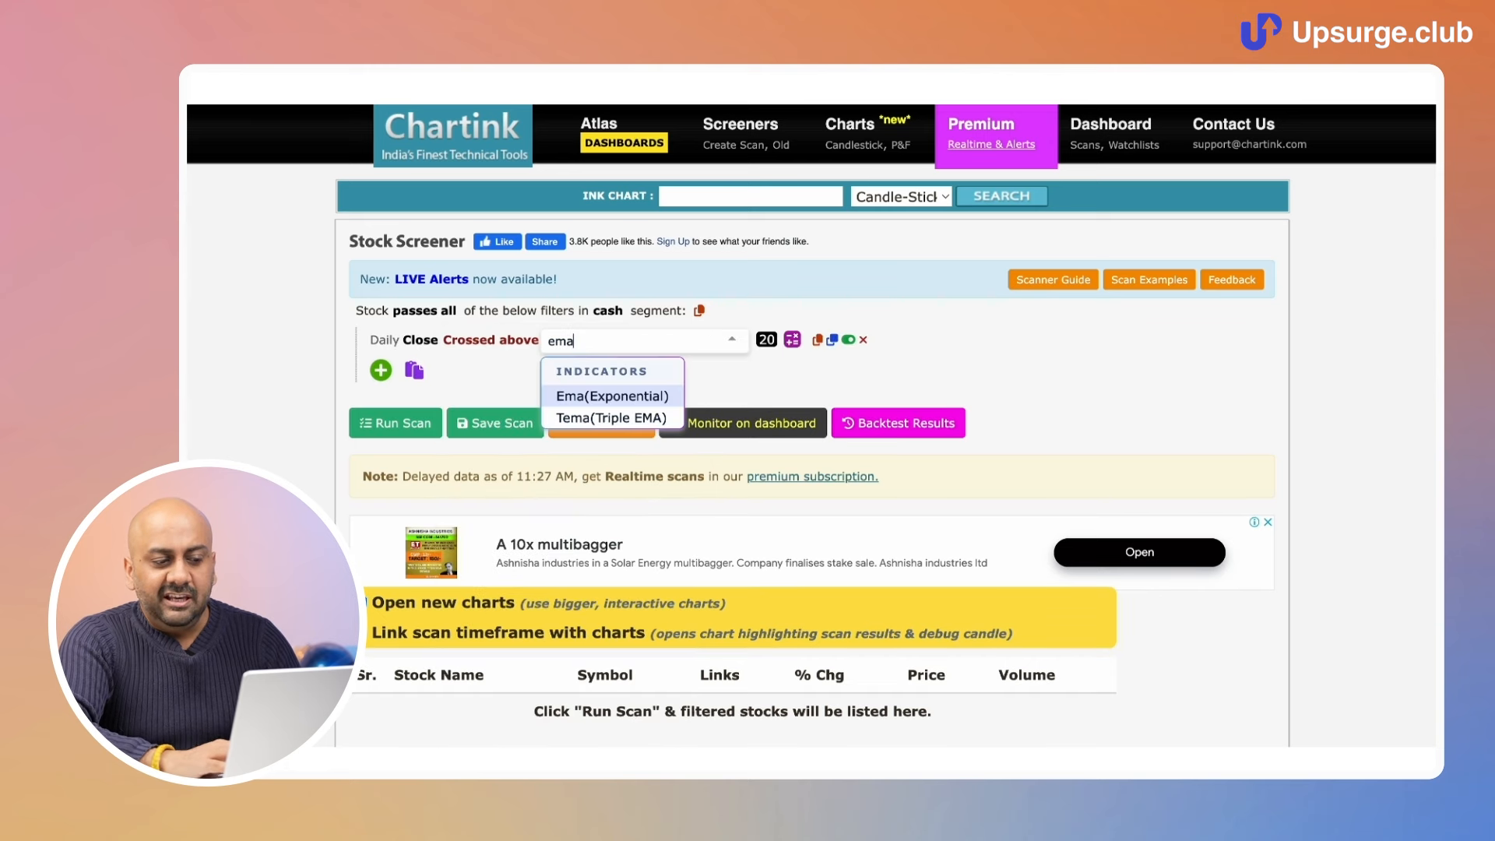
left_click(603, 399)
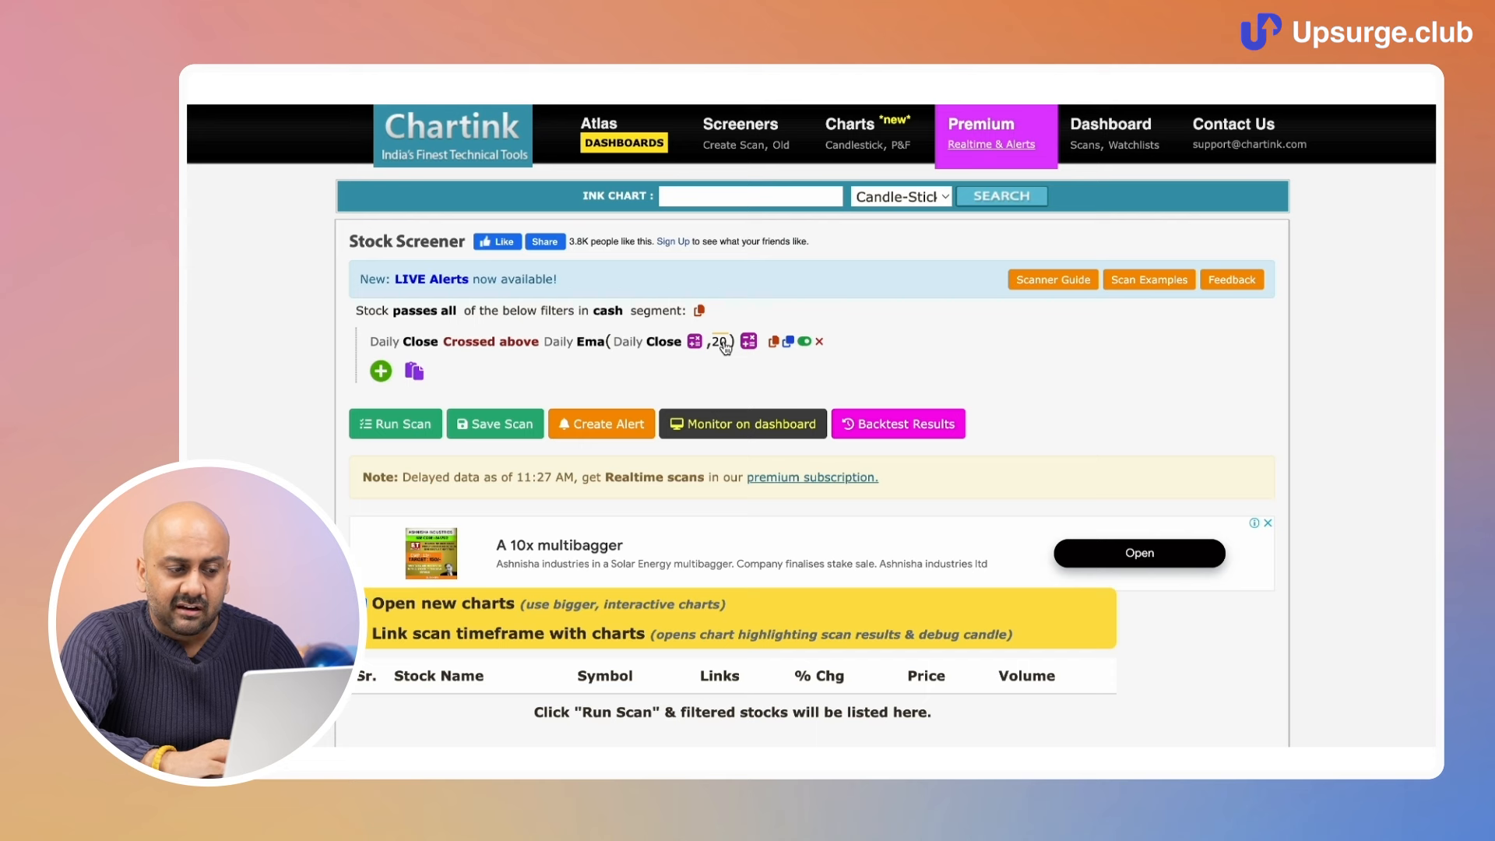
Step: Set the EMA period in the crossover filter to 21
left_click(723, 344)
key("BackSpace")
type("1")
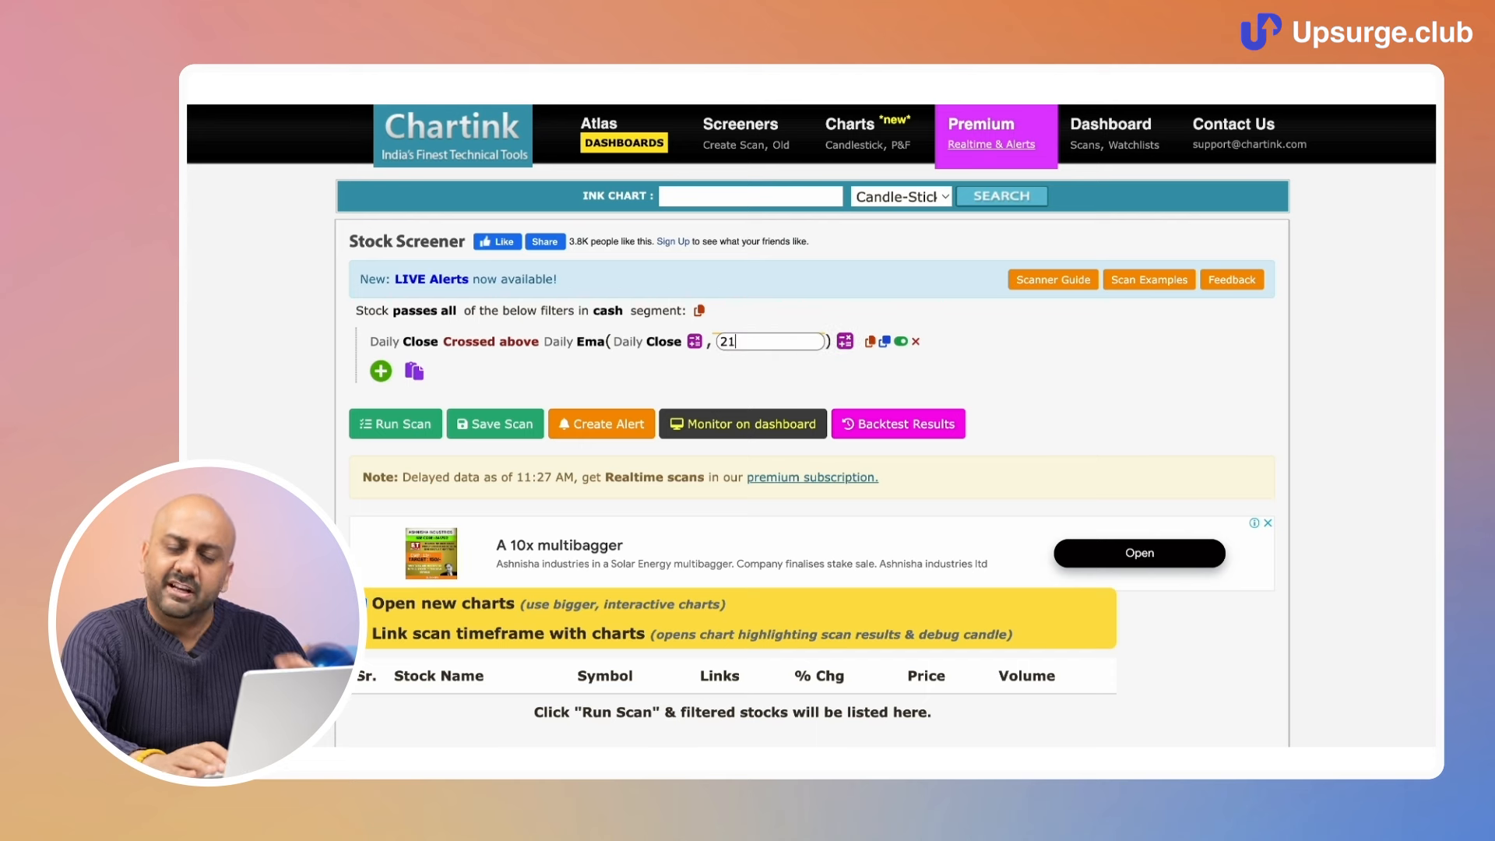
key("Return")
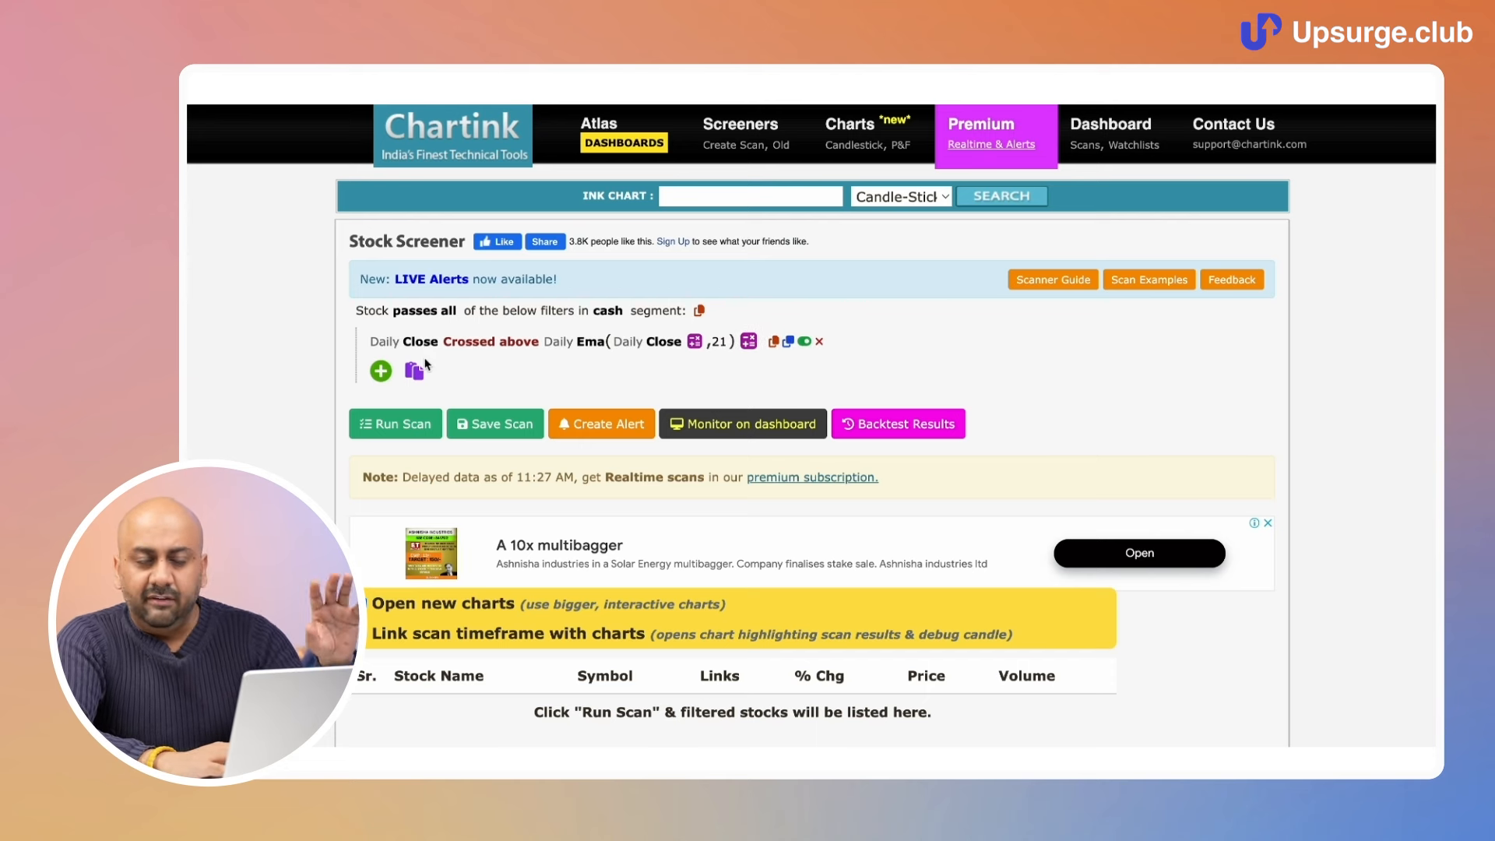
Step: Duplicate the EMA crossover filter and change the copy's comparison operation to Greater than
left_click(775, 346)
left_click(958, 206)
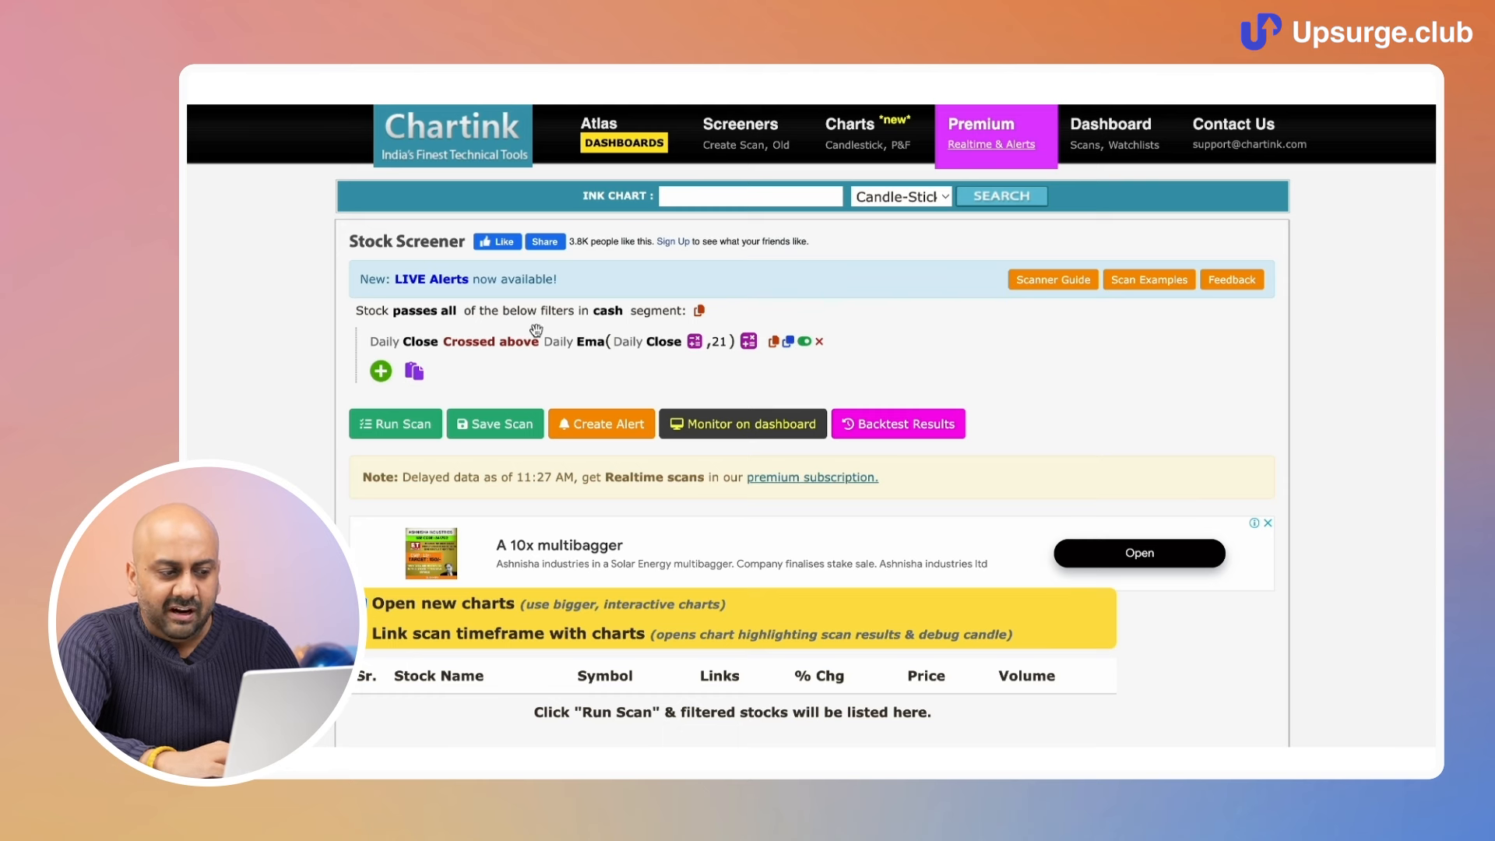
left_click(787, 342)
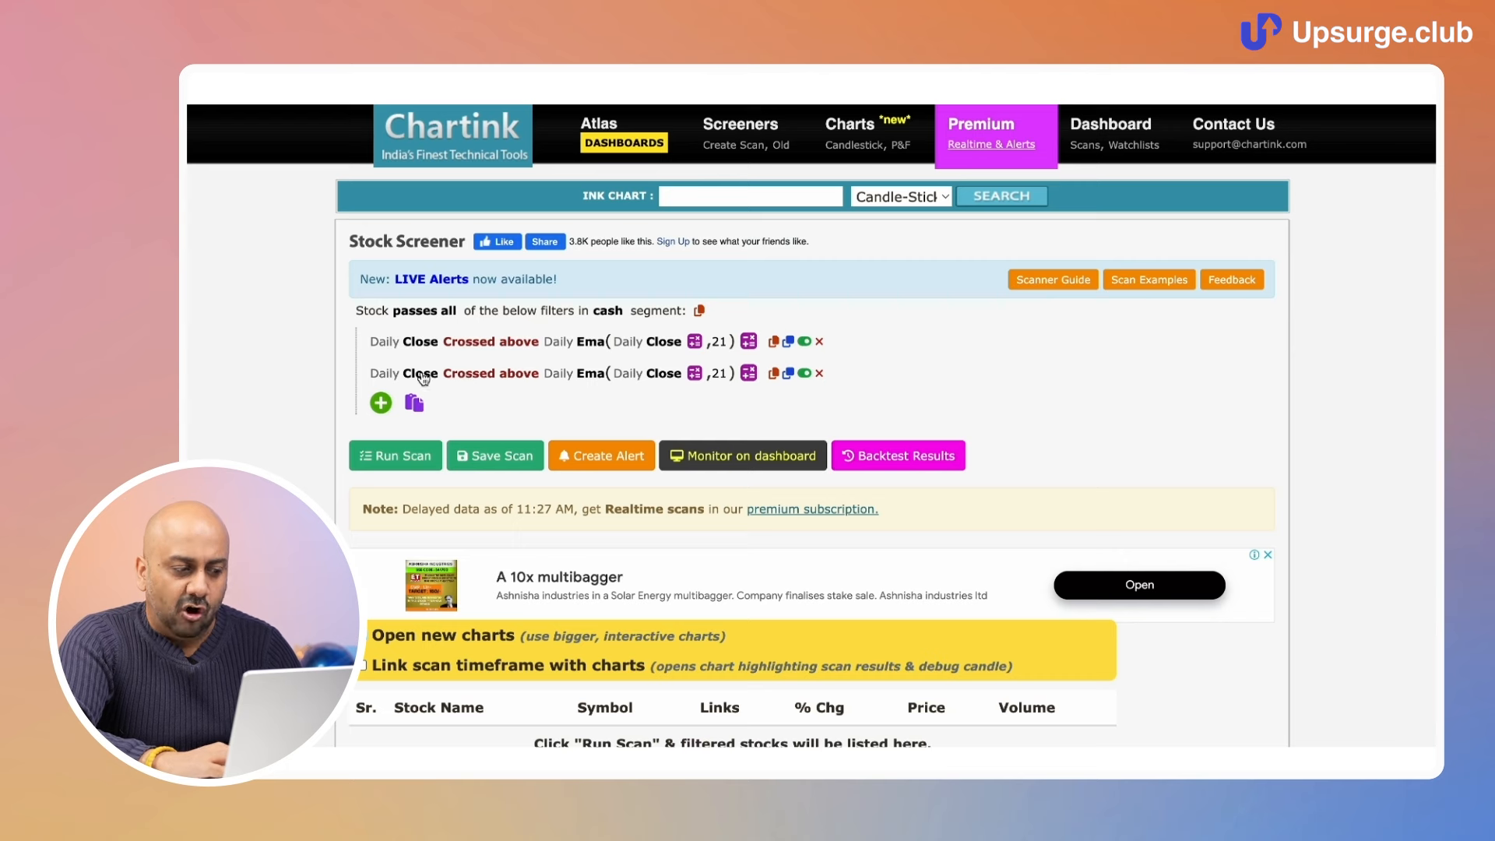
left_click(450, 374)
left_click(495, 636)
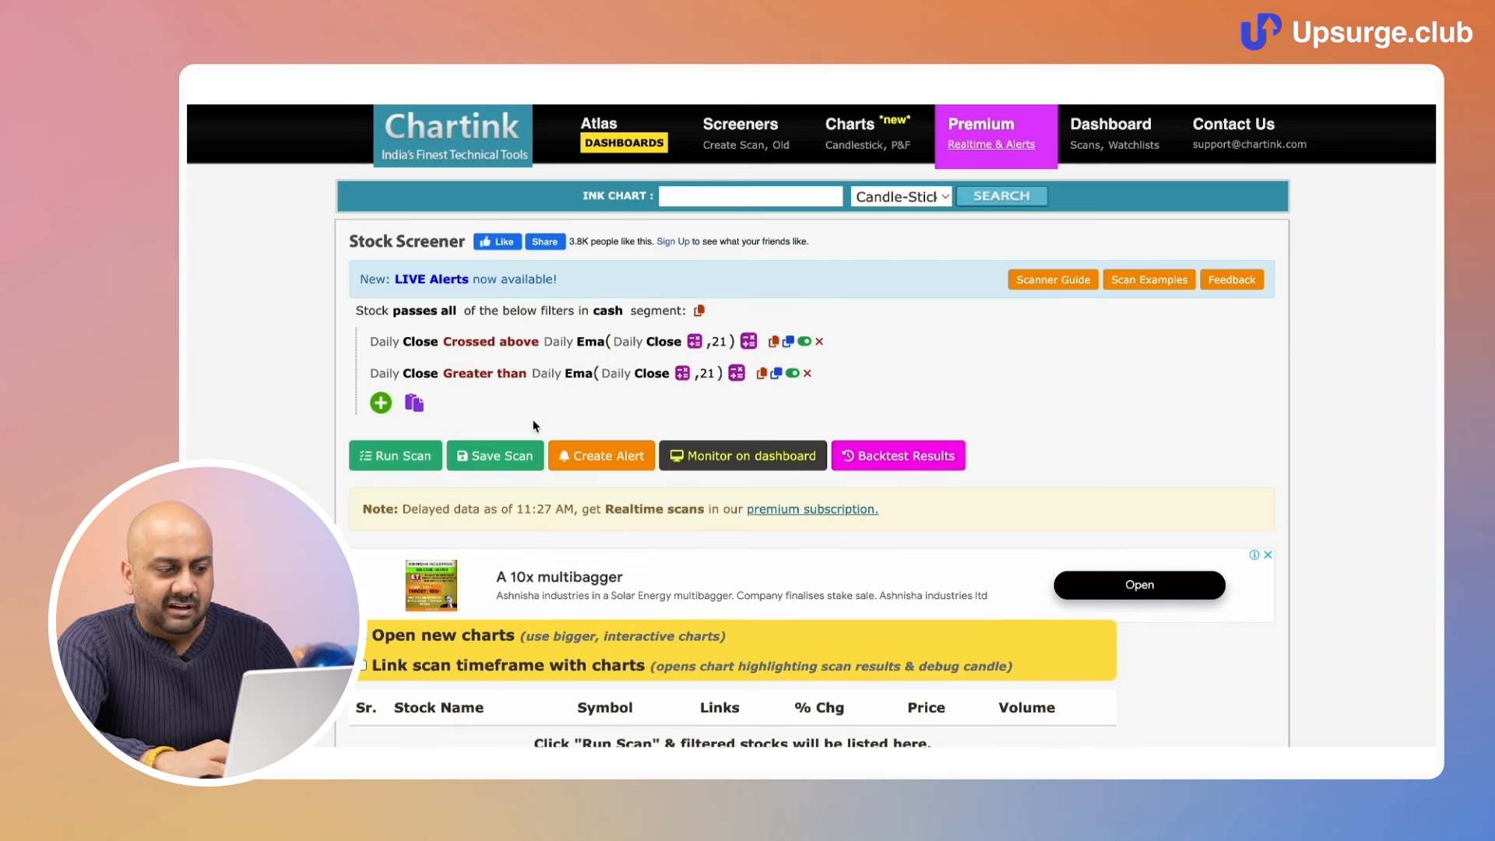
Step: Replace the EMA in the second filter with a Number and set its value to 1000
left_click(596, 374)
scroll(794, 568, "up", 10)
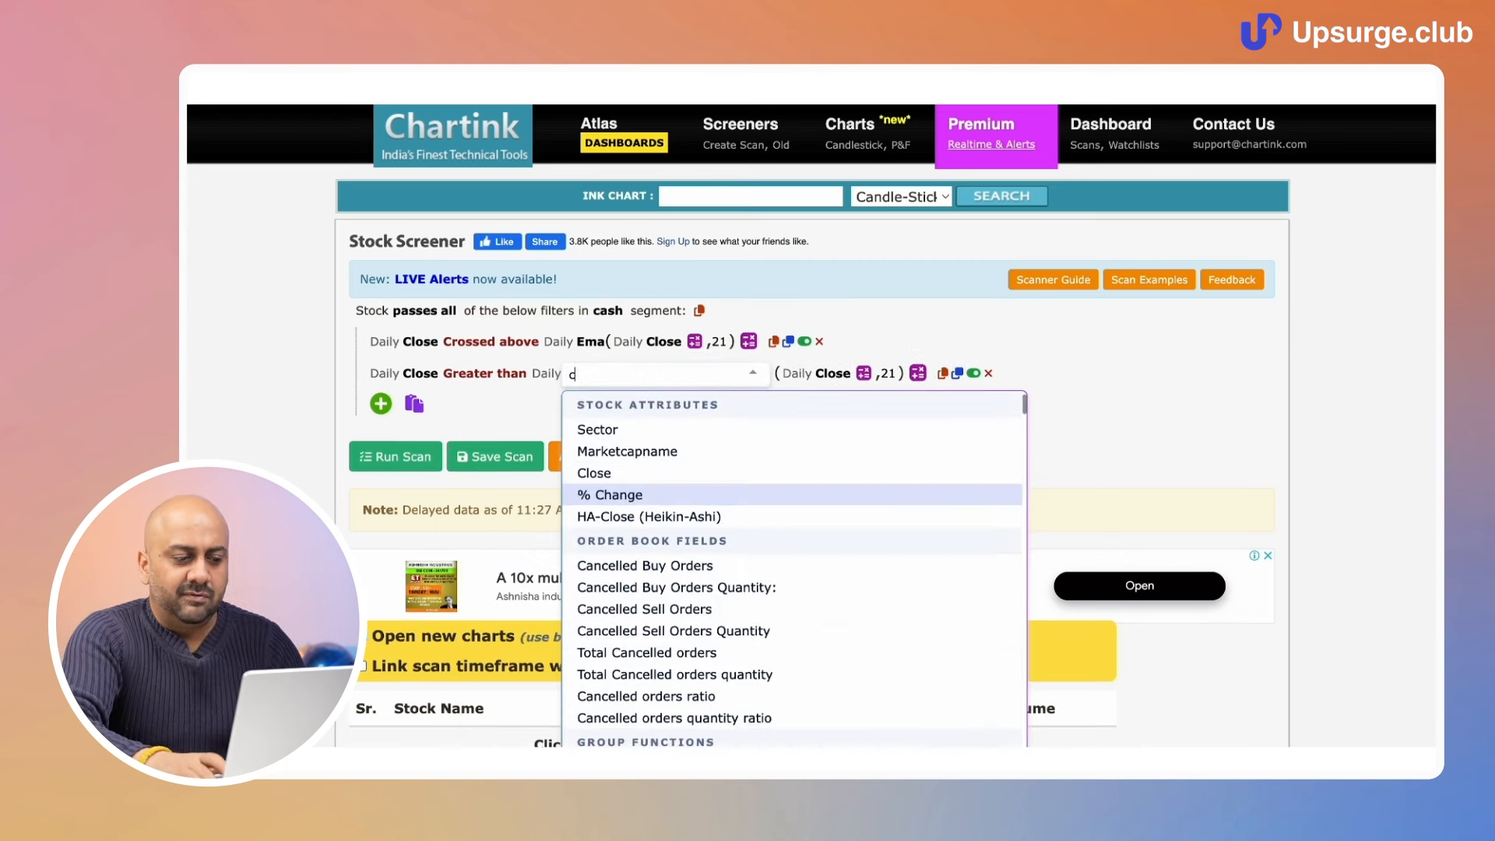
type("n Num")
left_click(603, 429)
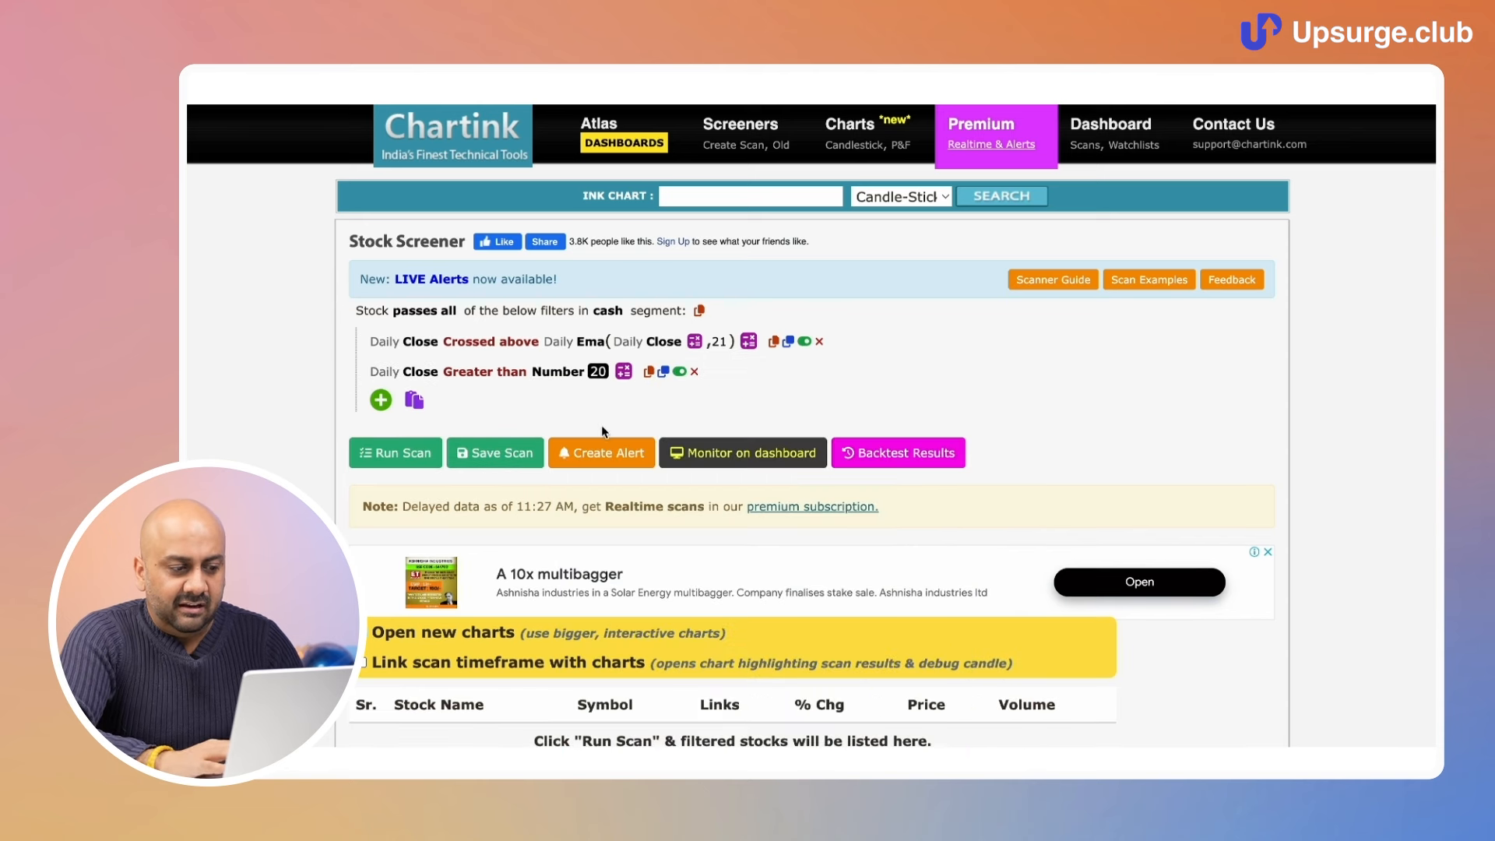
left_click(600, 372)
key("BackSpace")
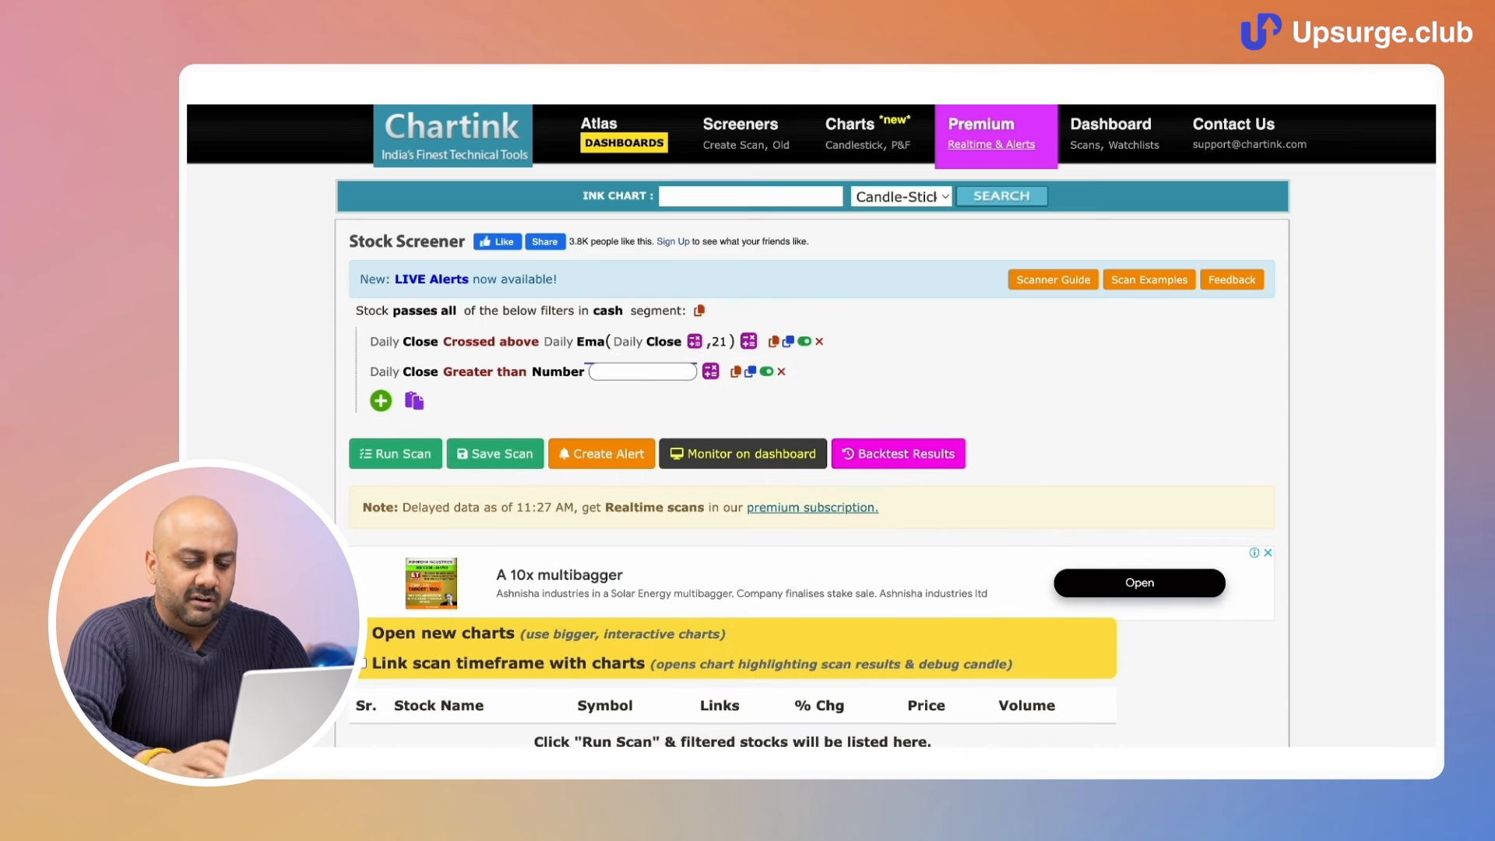
left_click(902, 380)
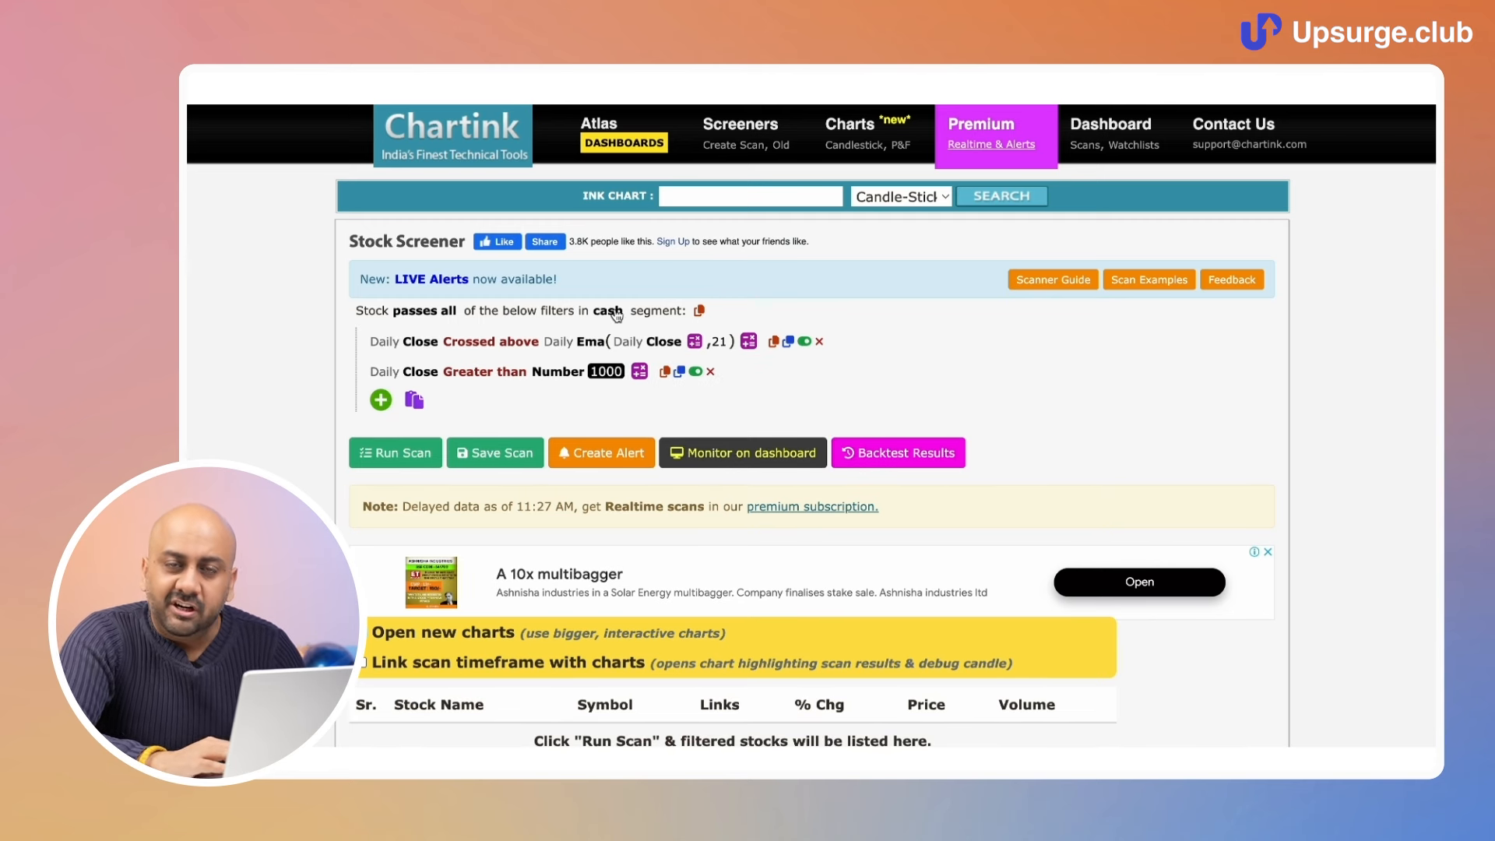
Step: Run the scan with both filters and review the list of matching stocks
left_click(396, 452)
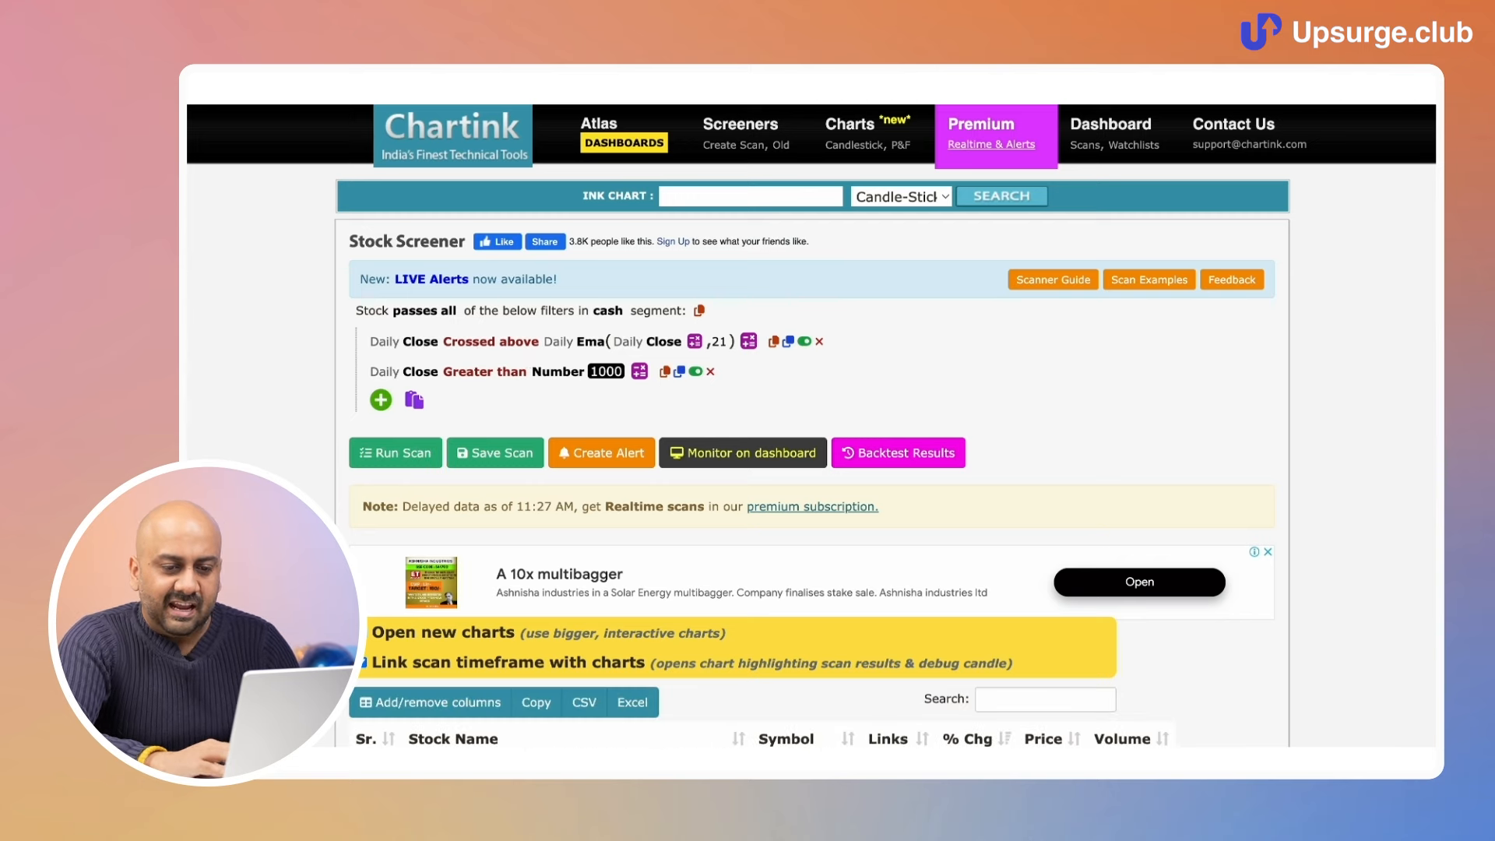
scroll(1399, 300, "down", 2)
scroll(1399, 301, "down", 6)
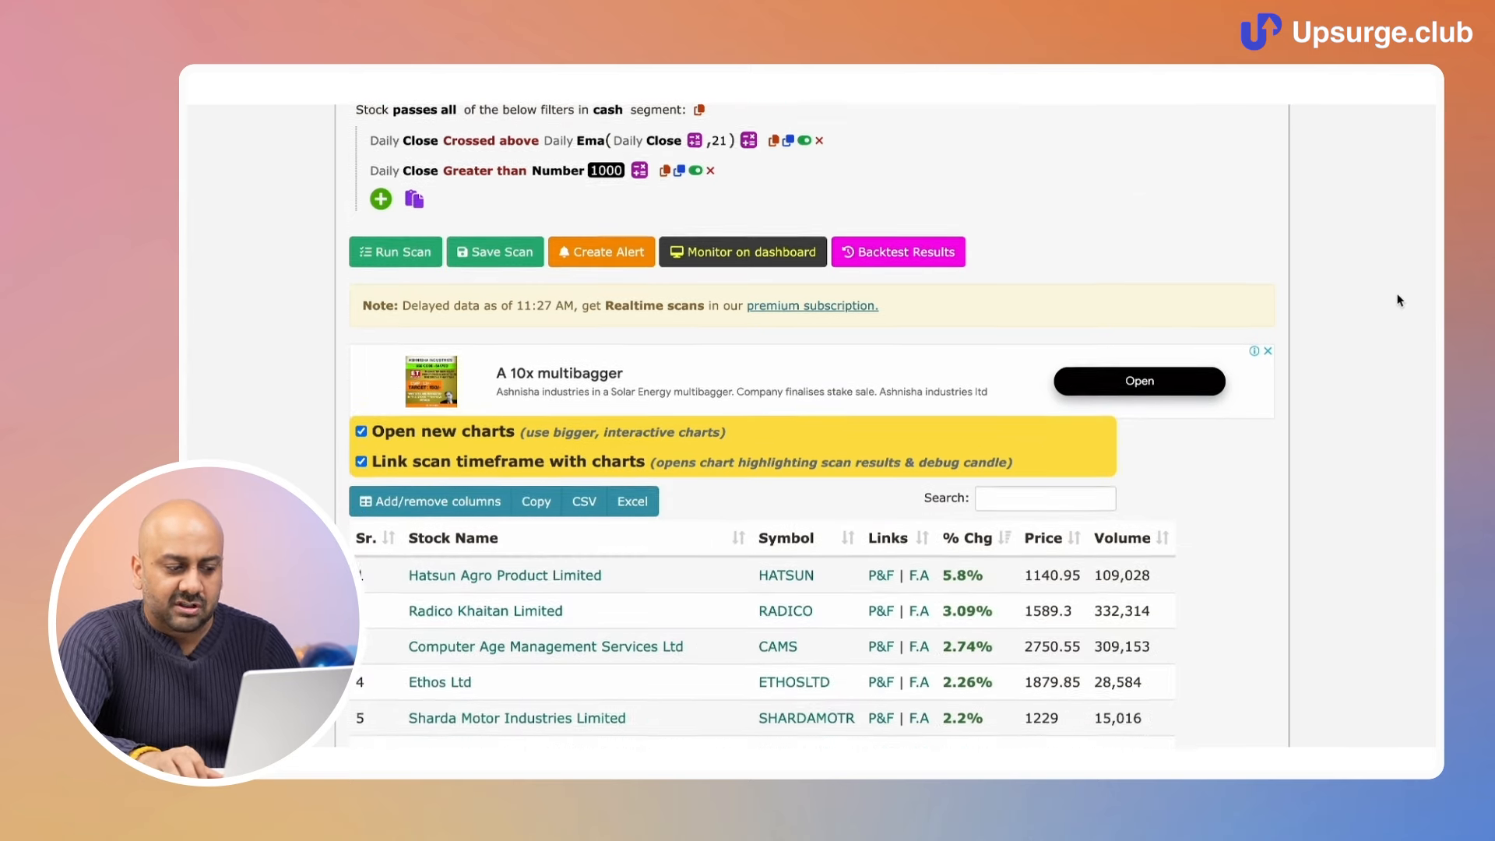
scroll(1399, 301, "up", 1)
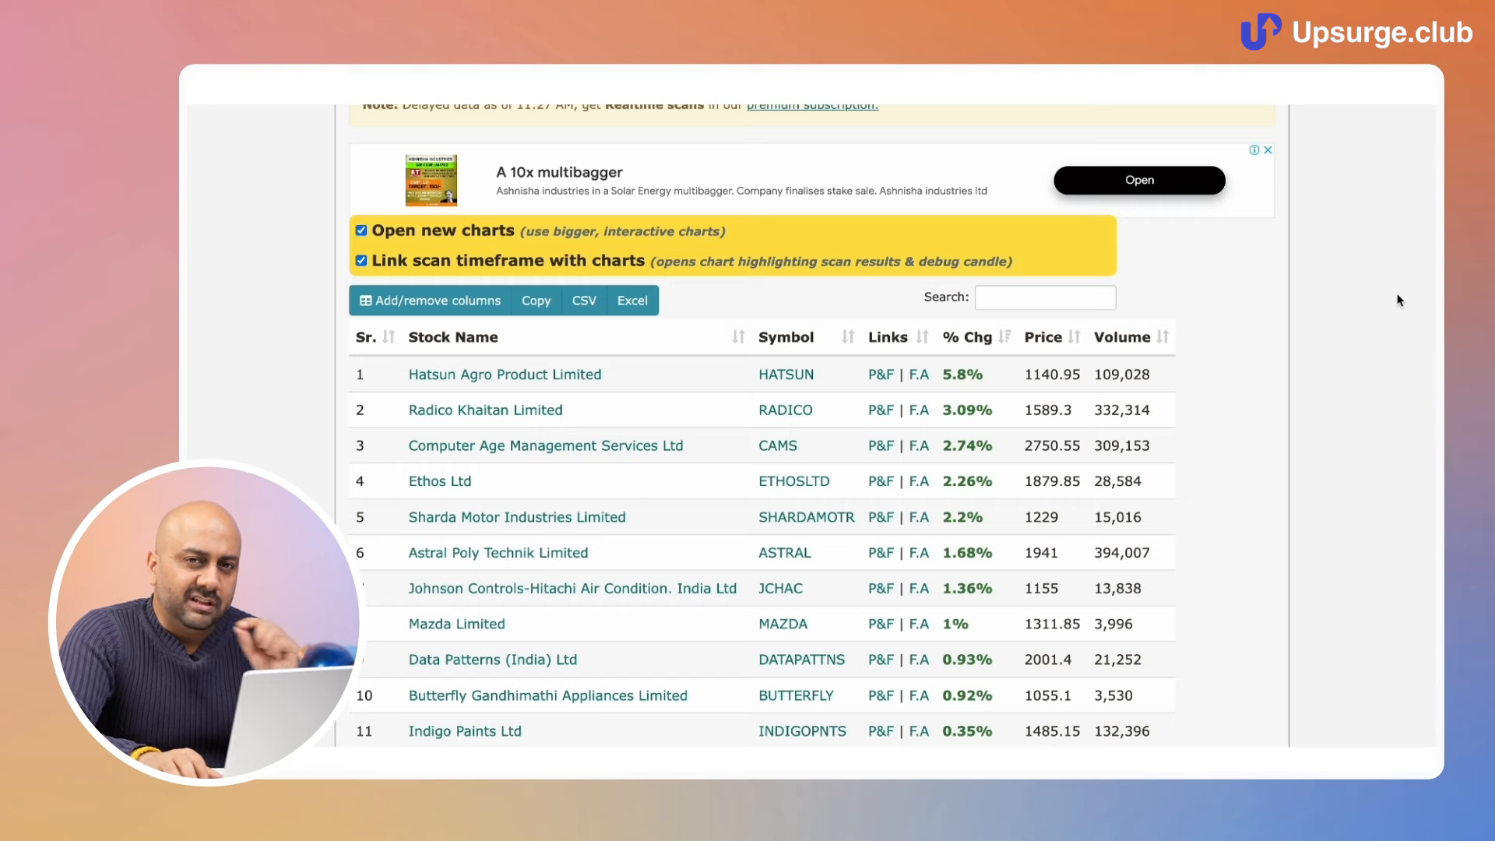
scroll(1399, 301, "up", 4)
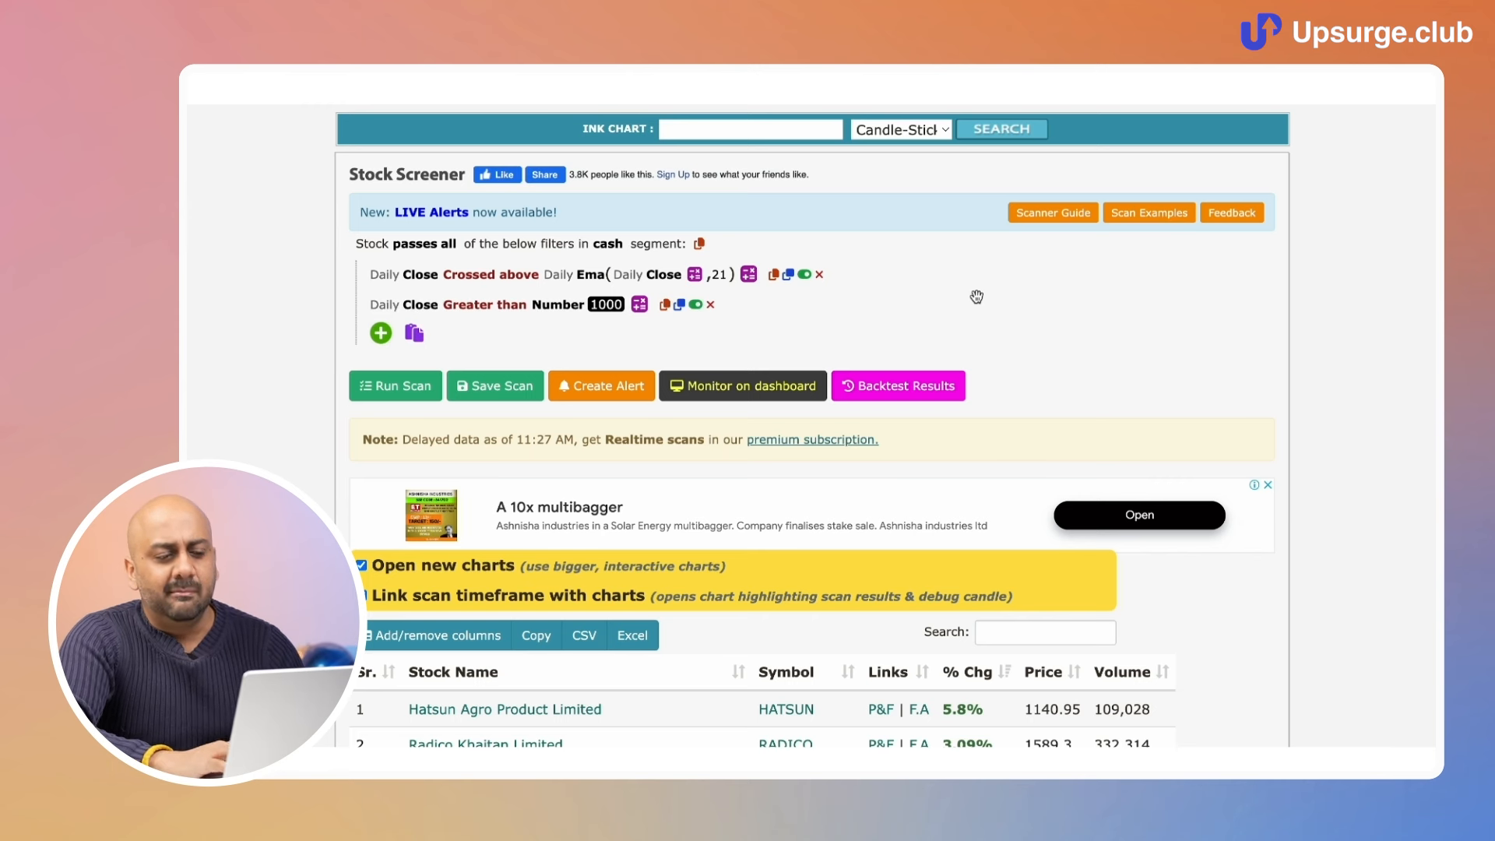
Step: Delete the filter comparing Close with 1000 and change the scan segment to nifty 200
left_click(711, 304)
left_click(956, 189)
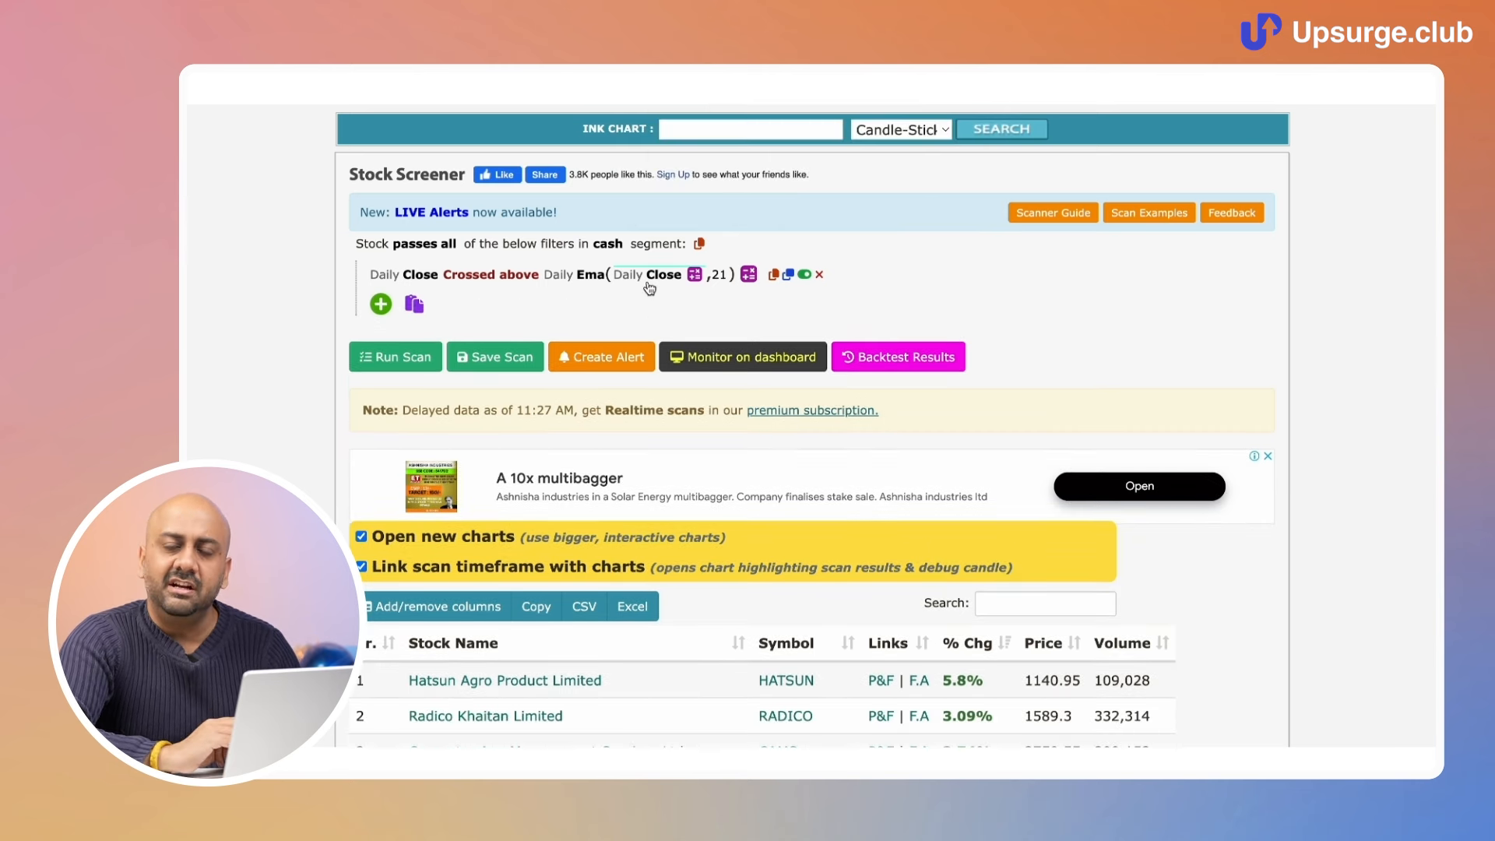
left_click(607, 243)
left_click(634, 470)
Step: Run the scan on the chosen segment and sort the resulting stocks by volume in descending order
left_click(395, 355)
scroll(472, 693, "down", 2)
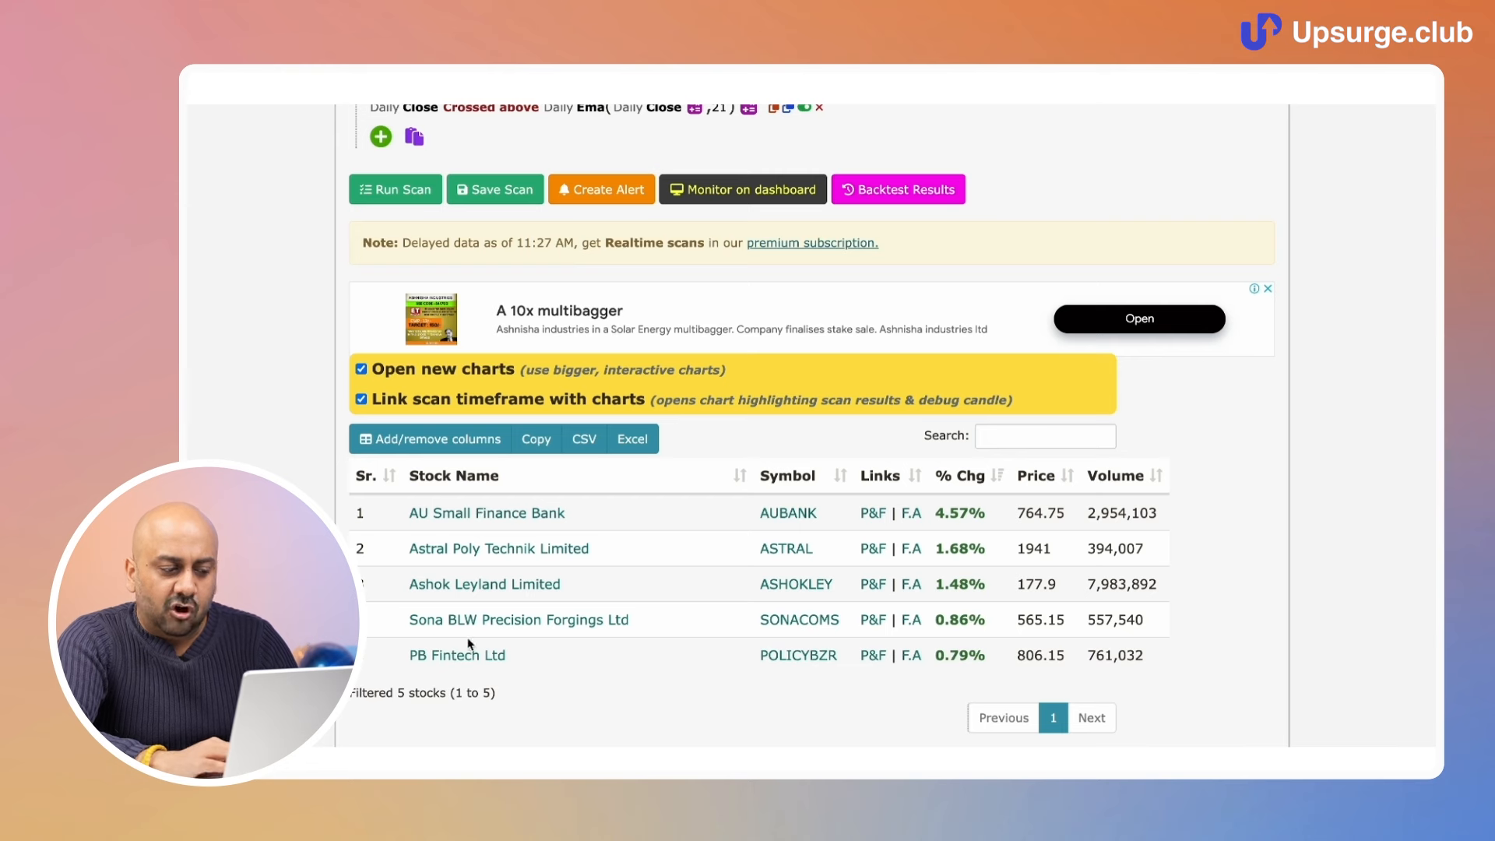
scroll(1392, 272, "up", 2)
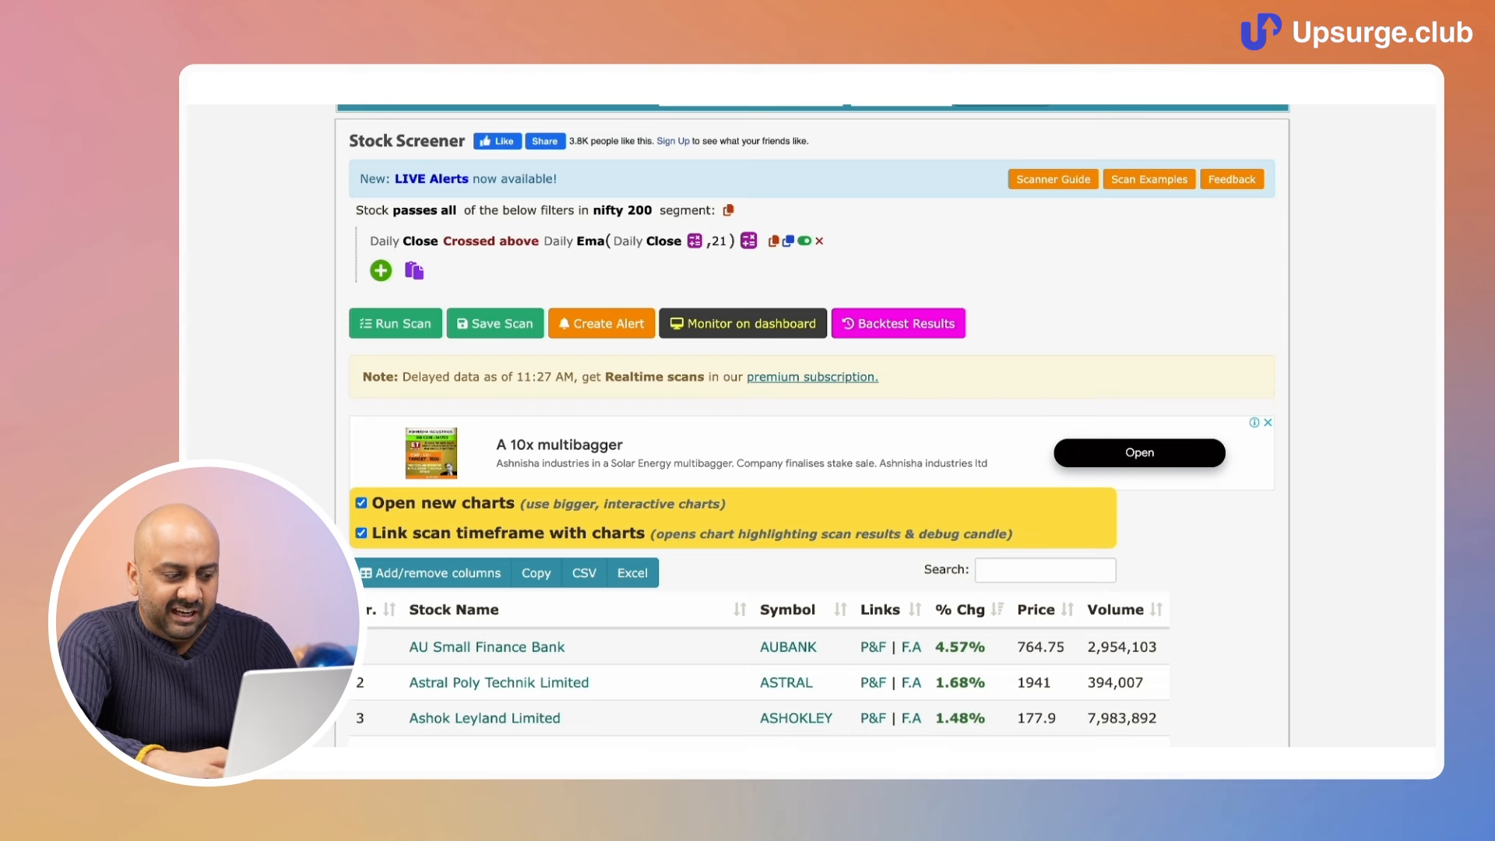
scroll(1378, 333, "down", 2)
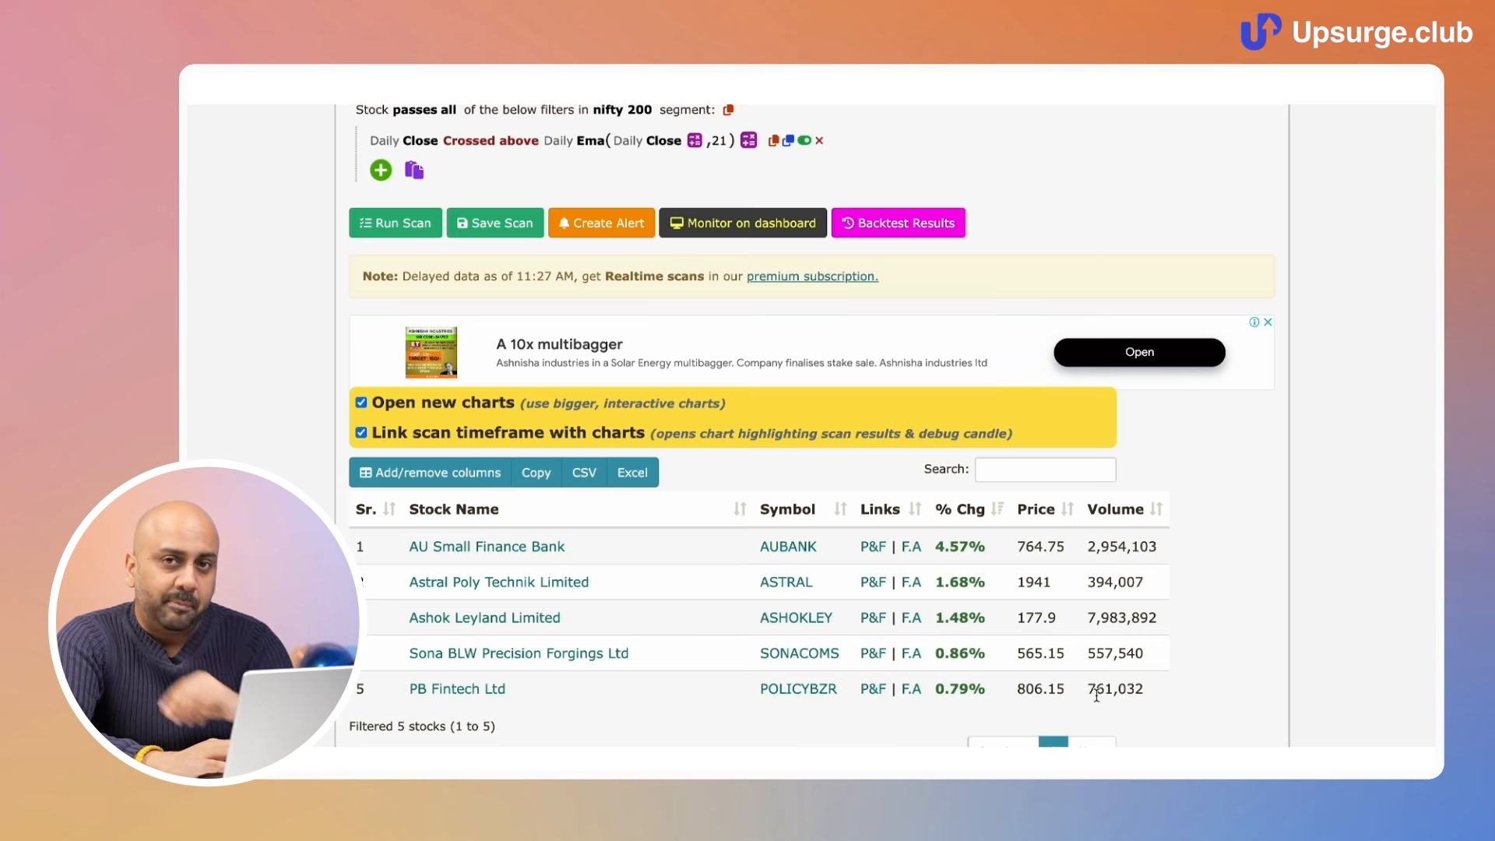
left_click(1114, 511)
left_click(1114, 511)
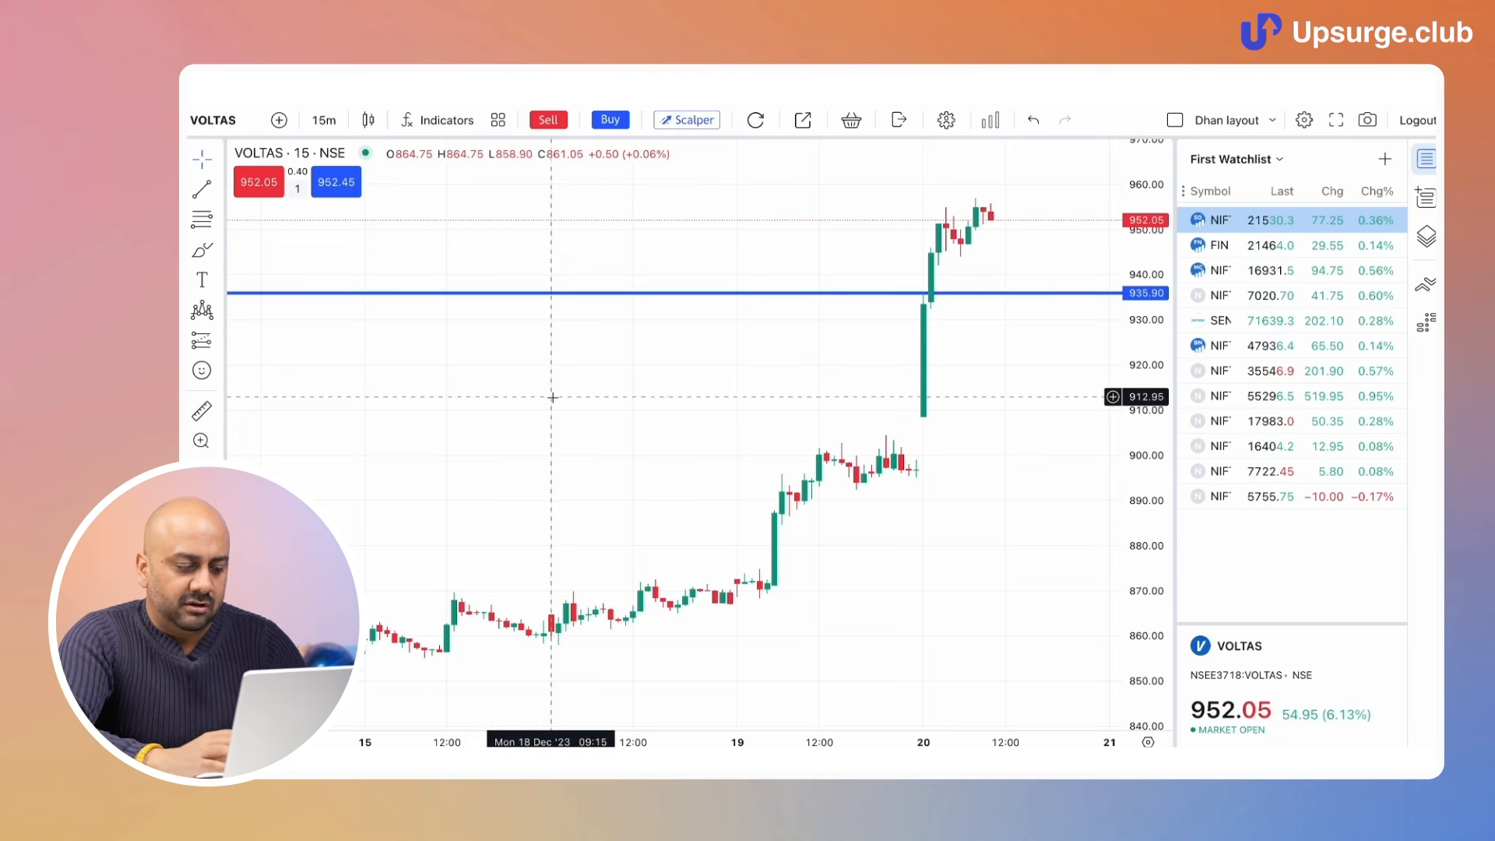
Step: Switch to the Dhan chart, load ASHOK LEYLAND on NSE, and add a Moving Average Exponential with length 21
type("ASHOK")
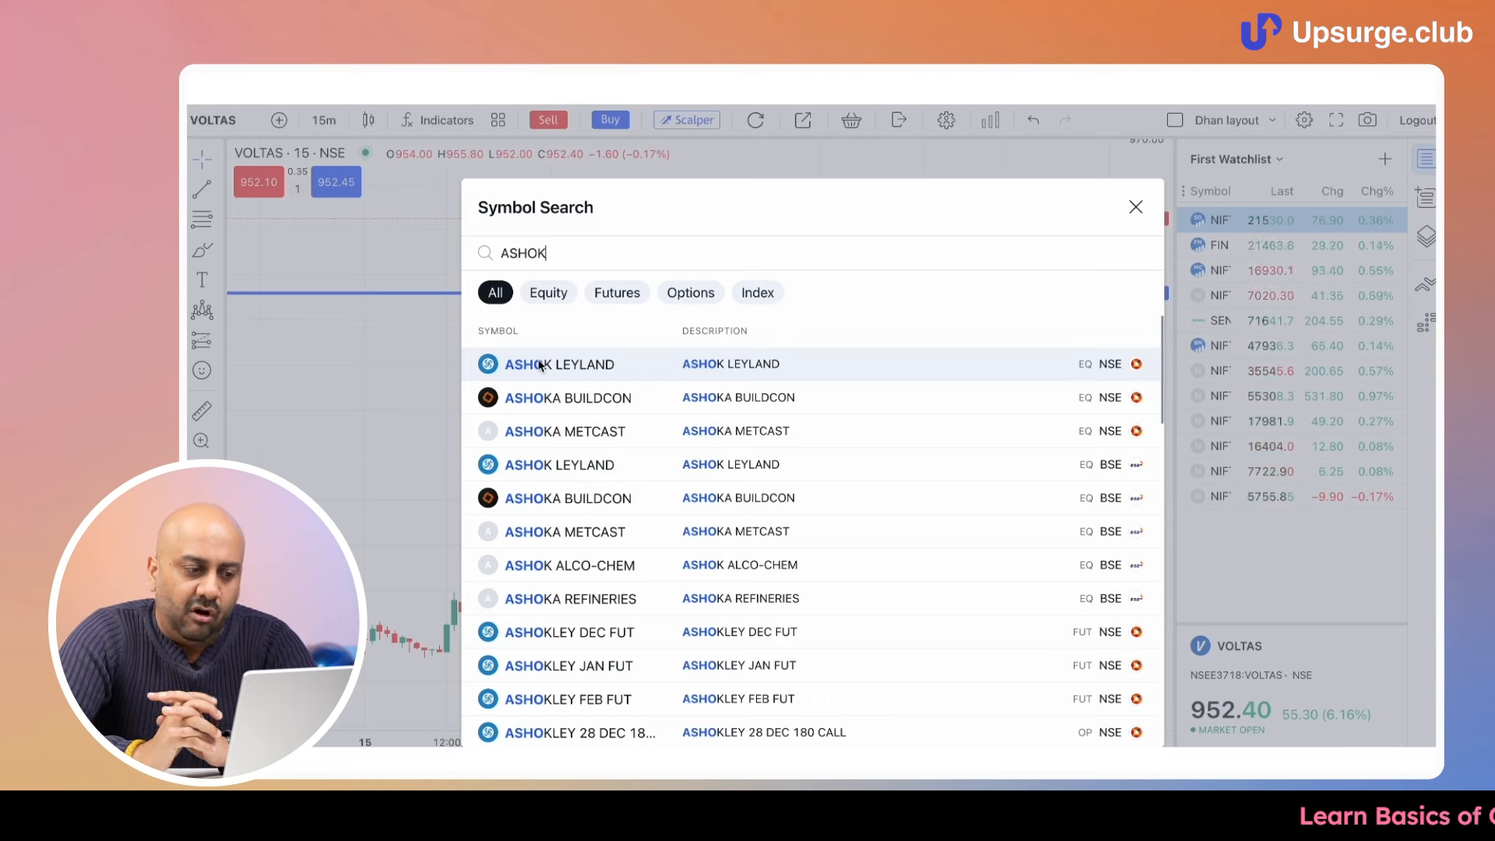
left_click(740, 364)
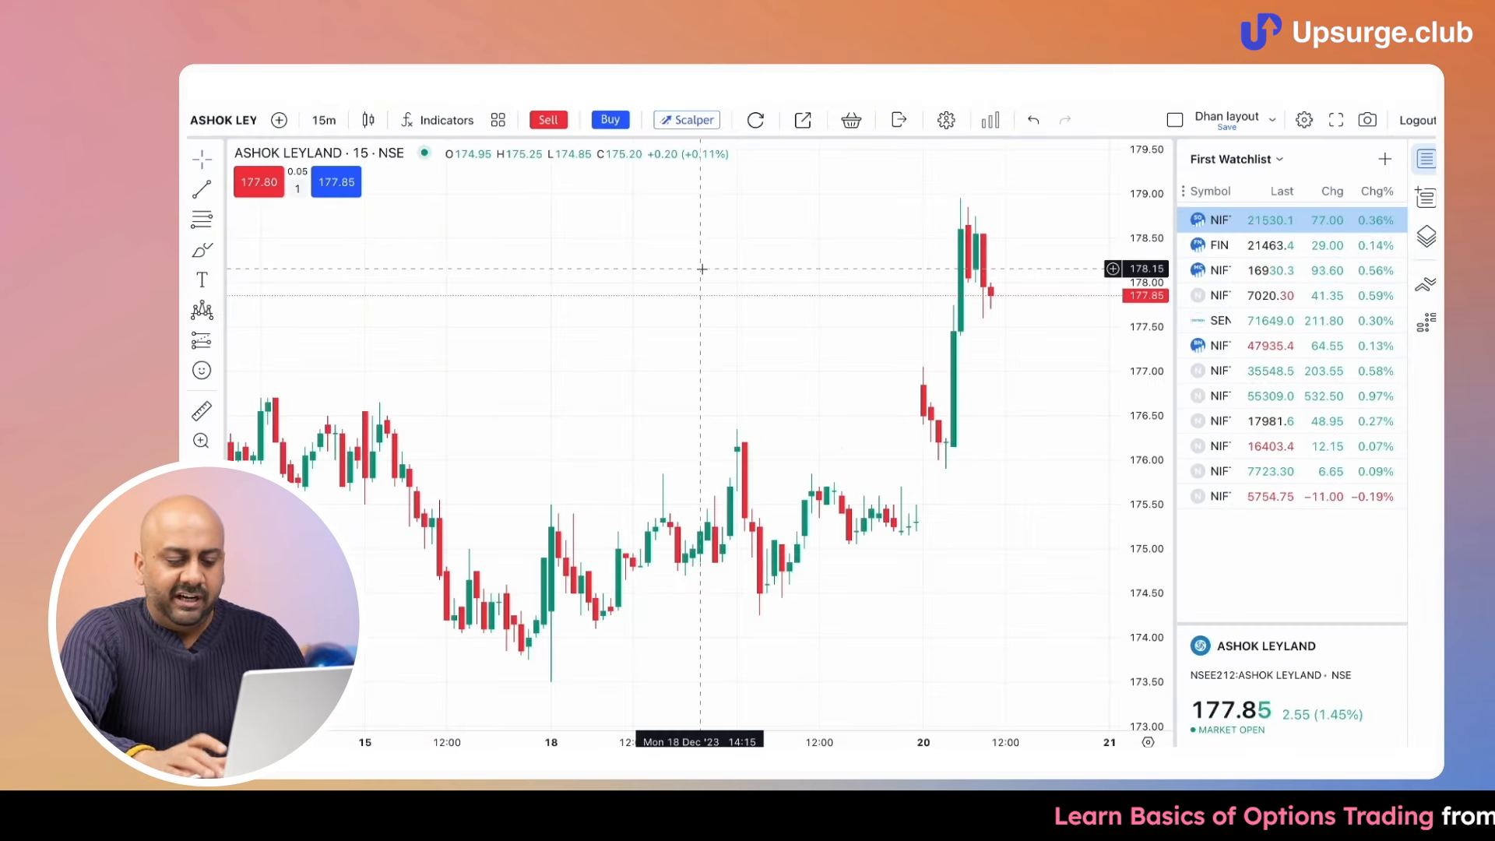
key("slash")
type("ema")
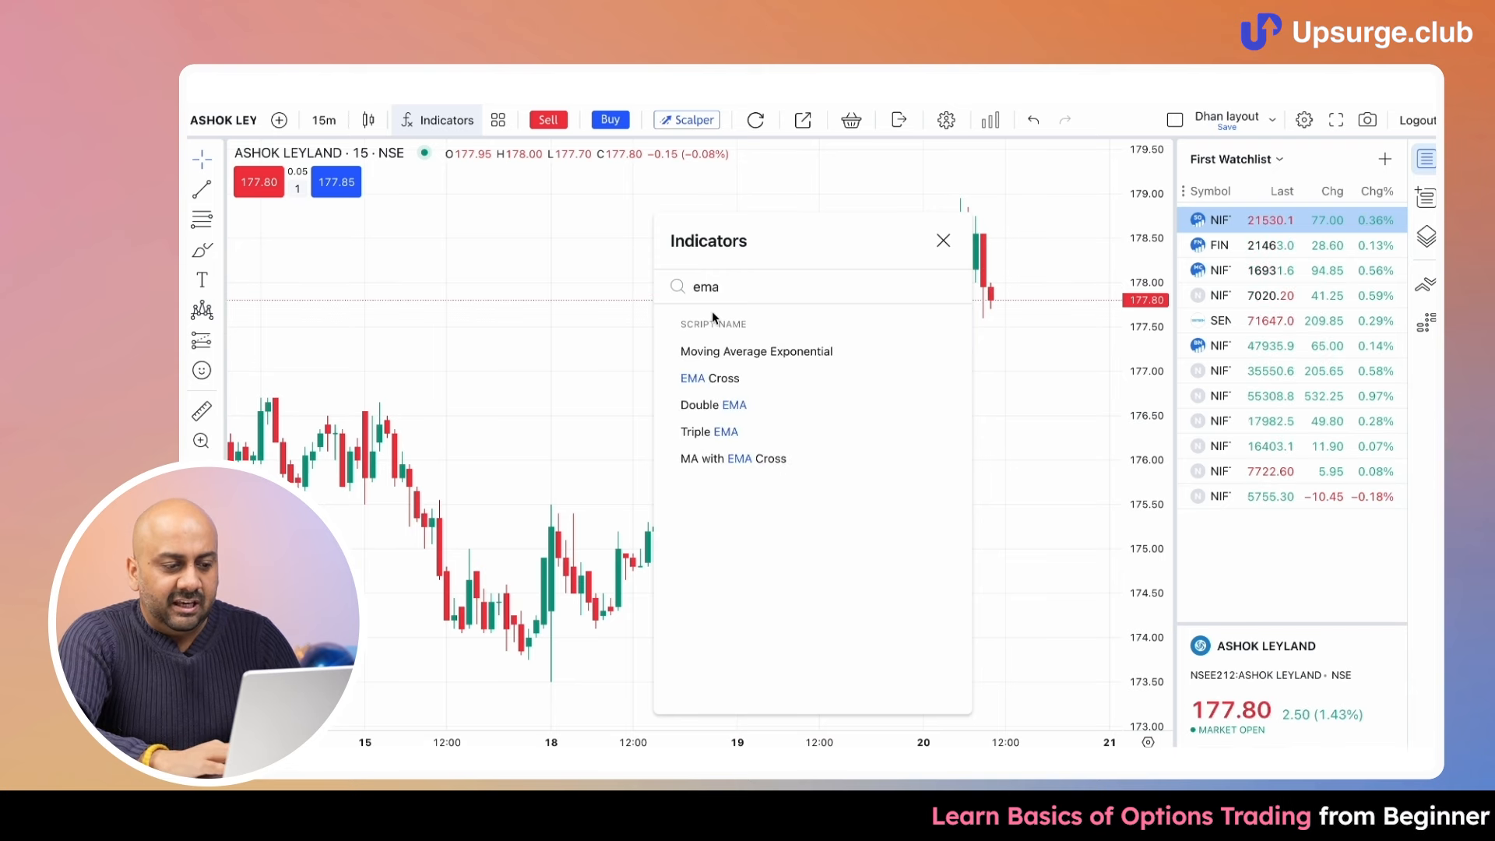
left_click(724, 354)
left_click(809, 390)
key("BackSpace")
type("21")
key("Return")
left_click(324, 120)
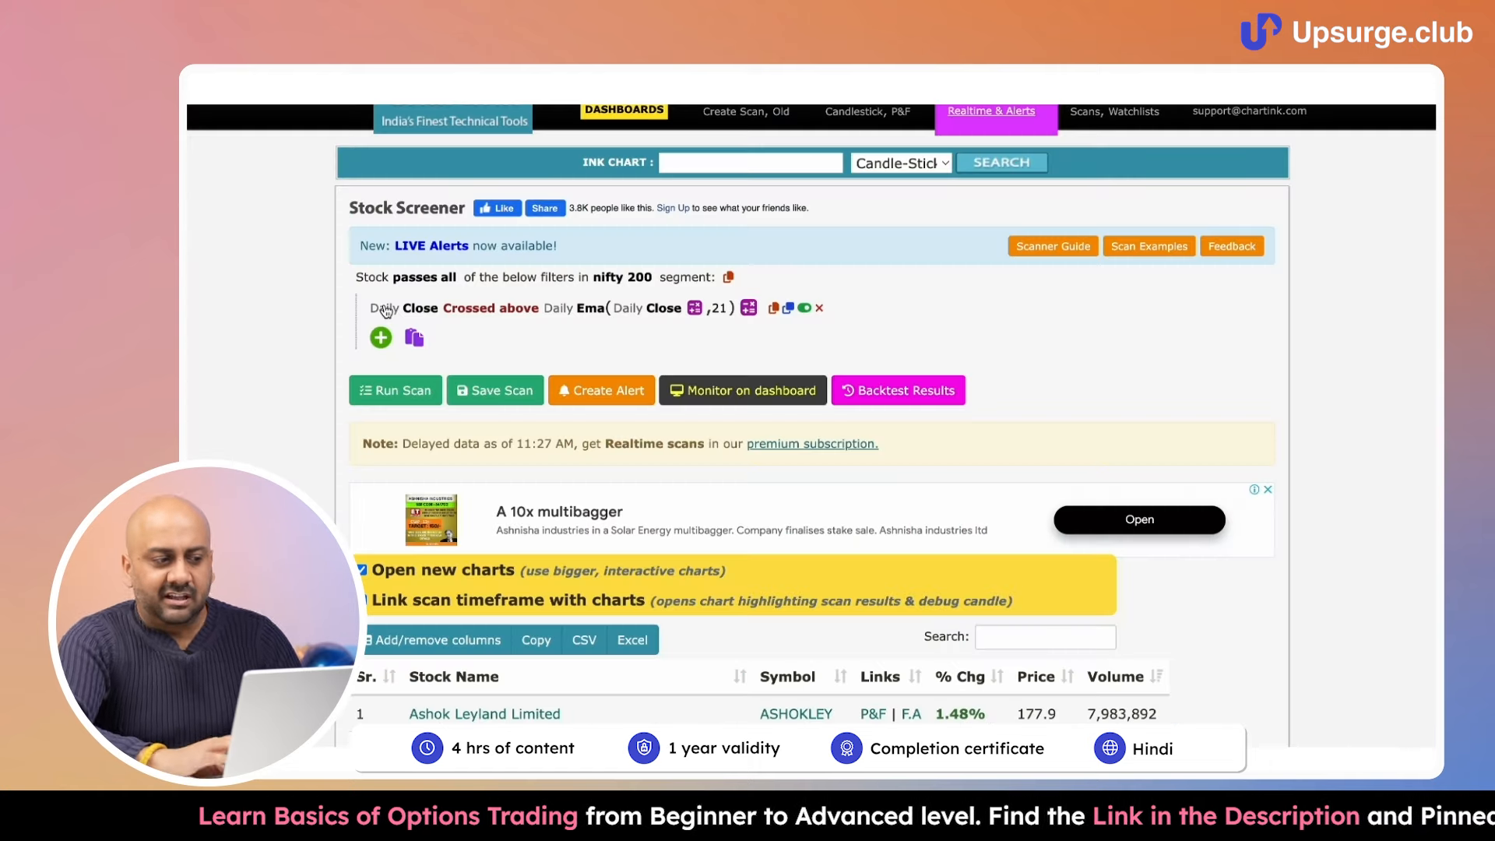
Step: Back in Chartink, set the first Close's candle offset to 1 hour and rerun the scan
left_click(383, 309)
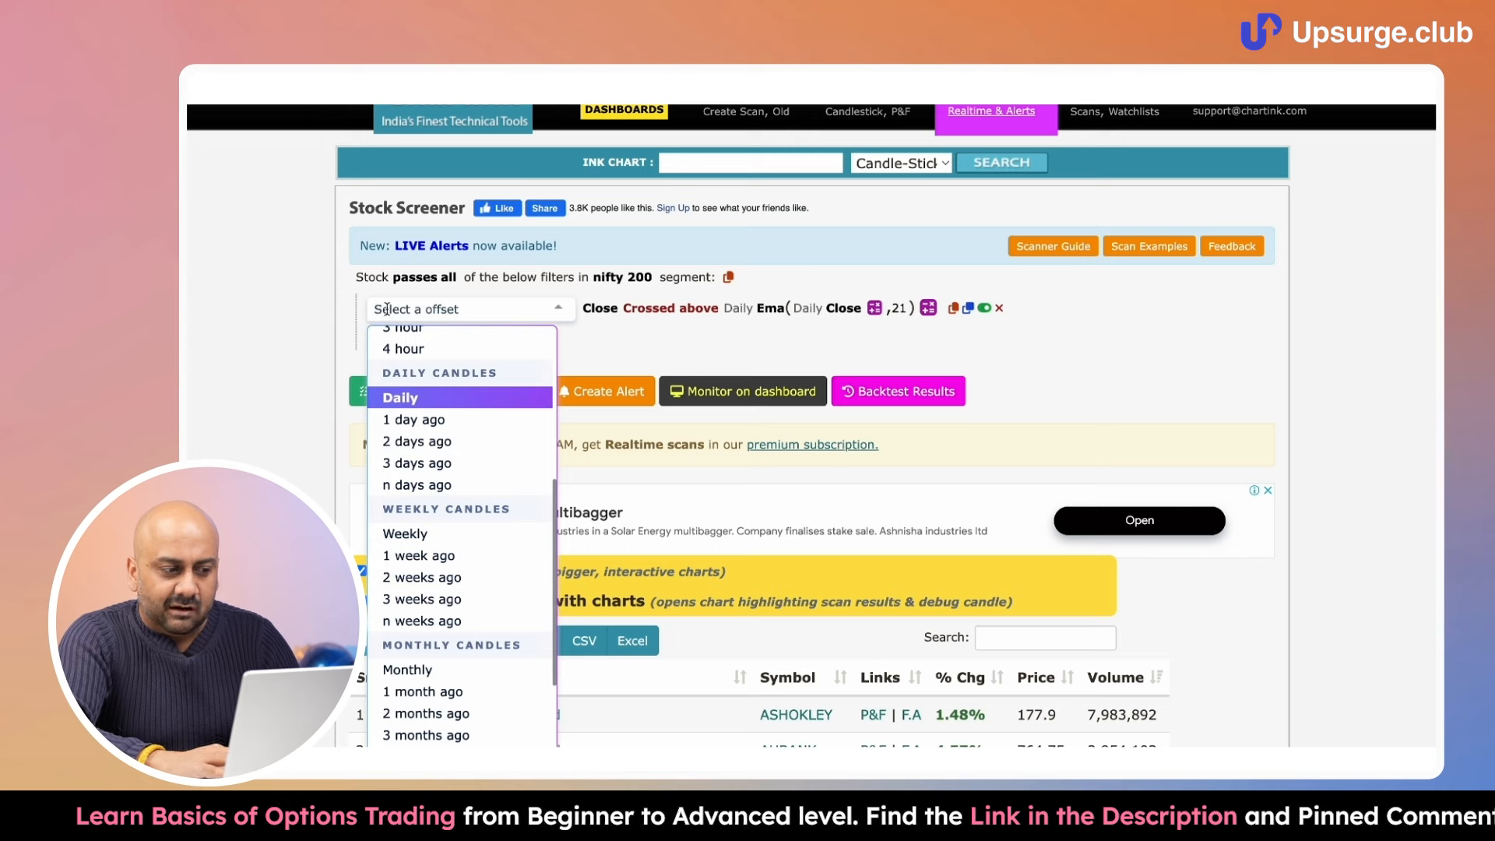
left_click_drag(553, 511, 556, 405)
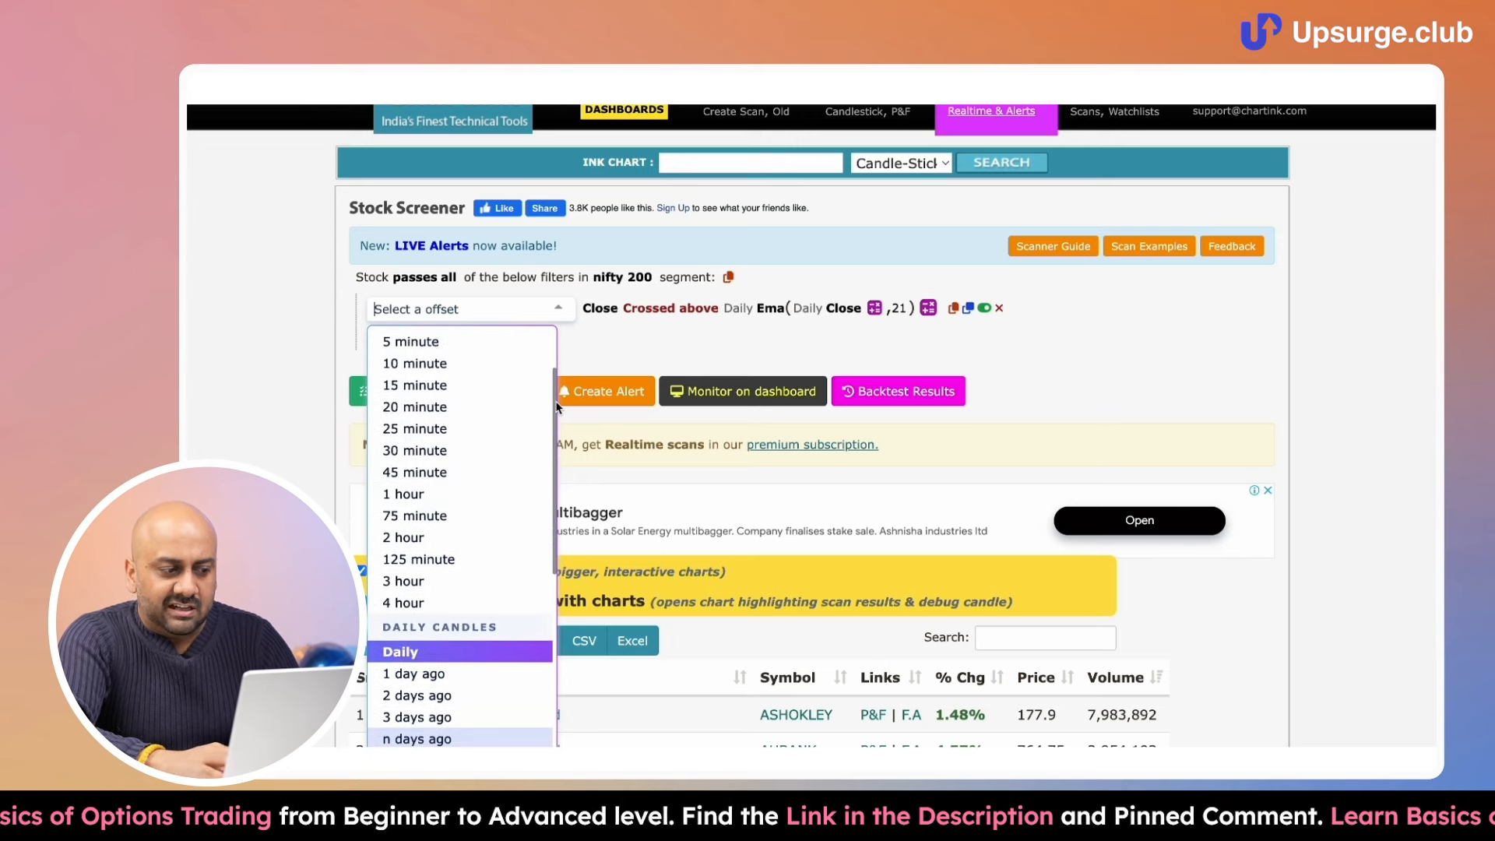
left_click(409, 494)
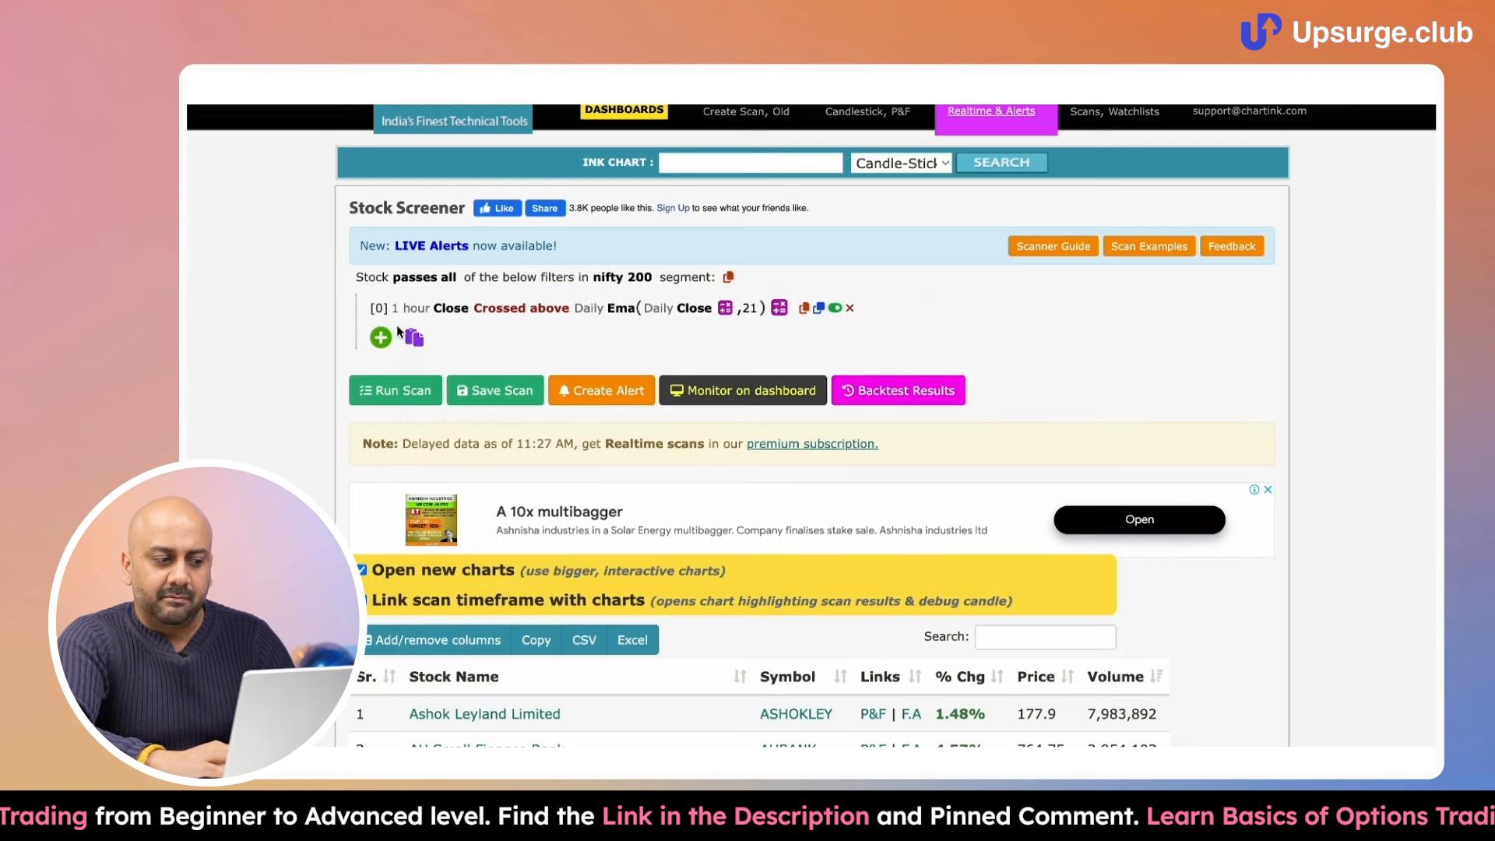
left_click(401, 393)
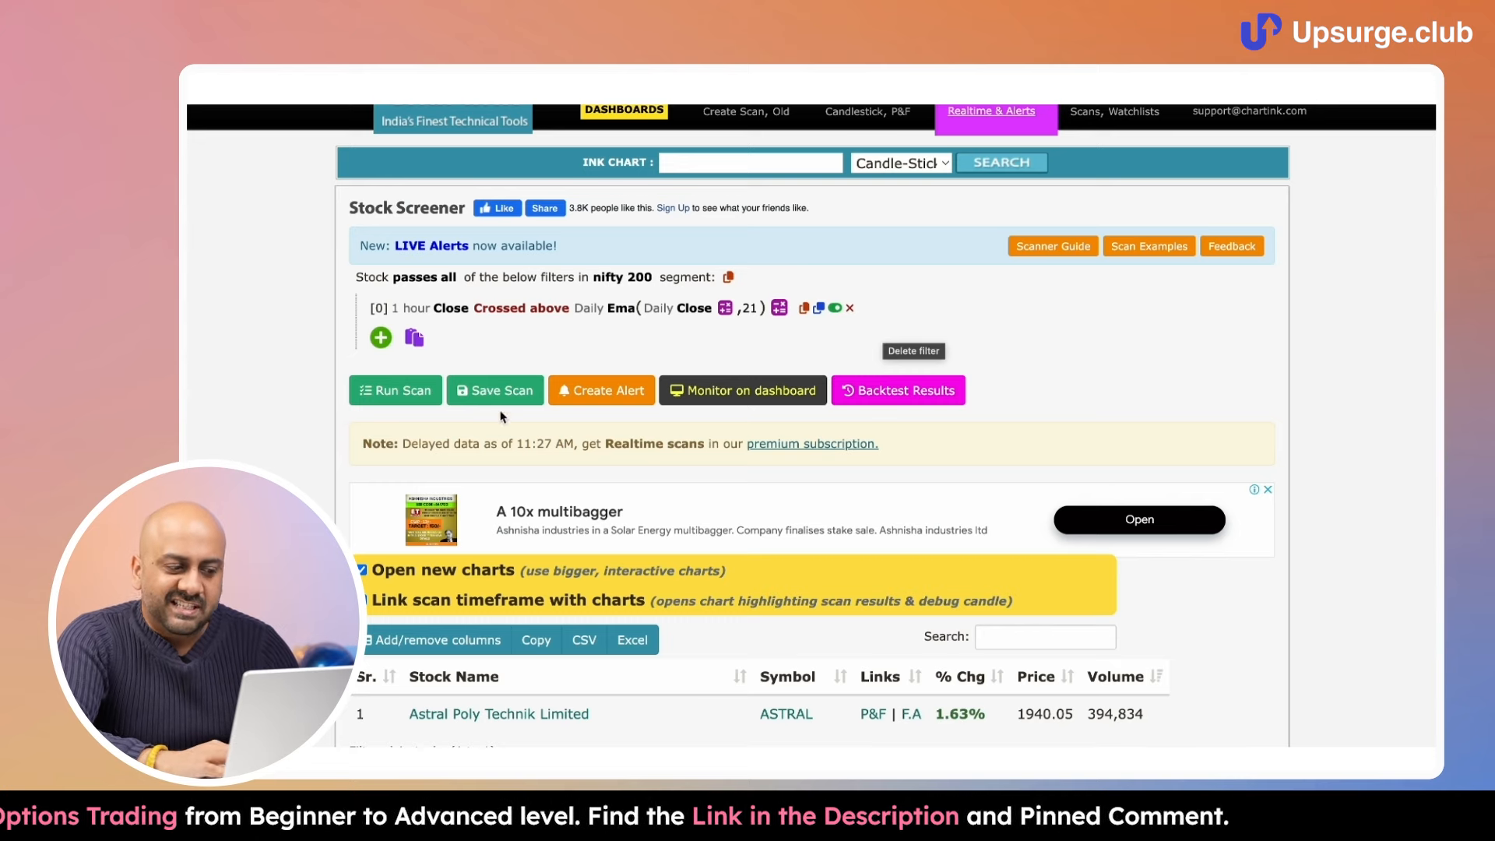
Step: Save the scan as "Stocks Crossing abv 21EMA", leaving the description and scan category empty
left_click(498, 391)
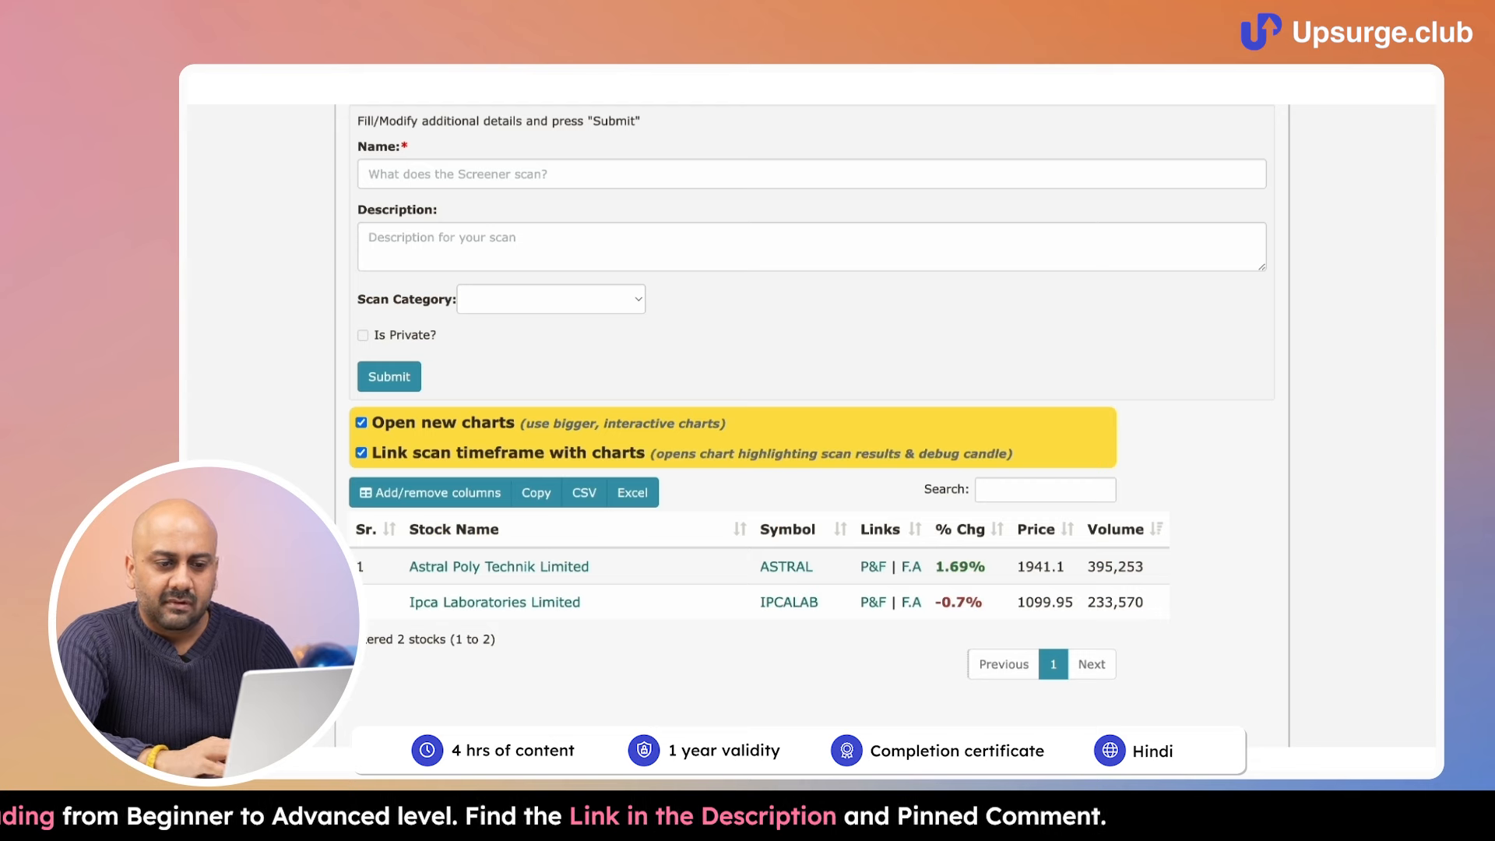
left_click(397, 172)
type("Stocks")
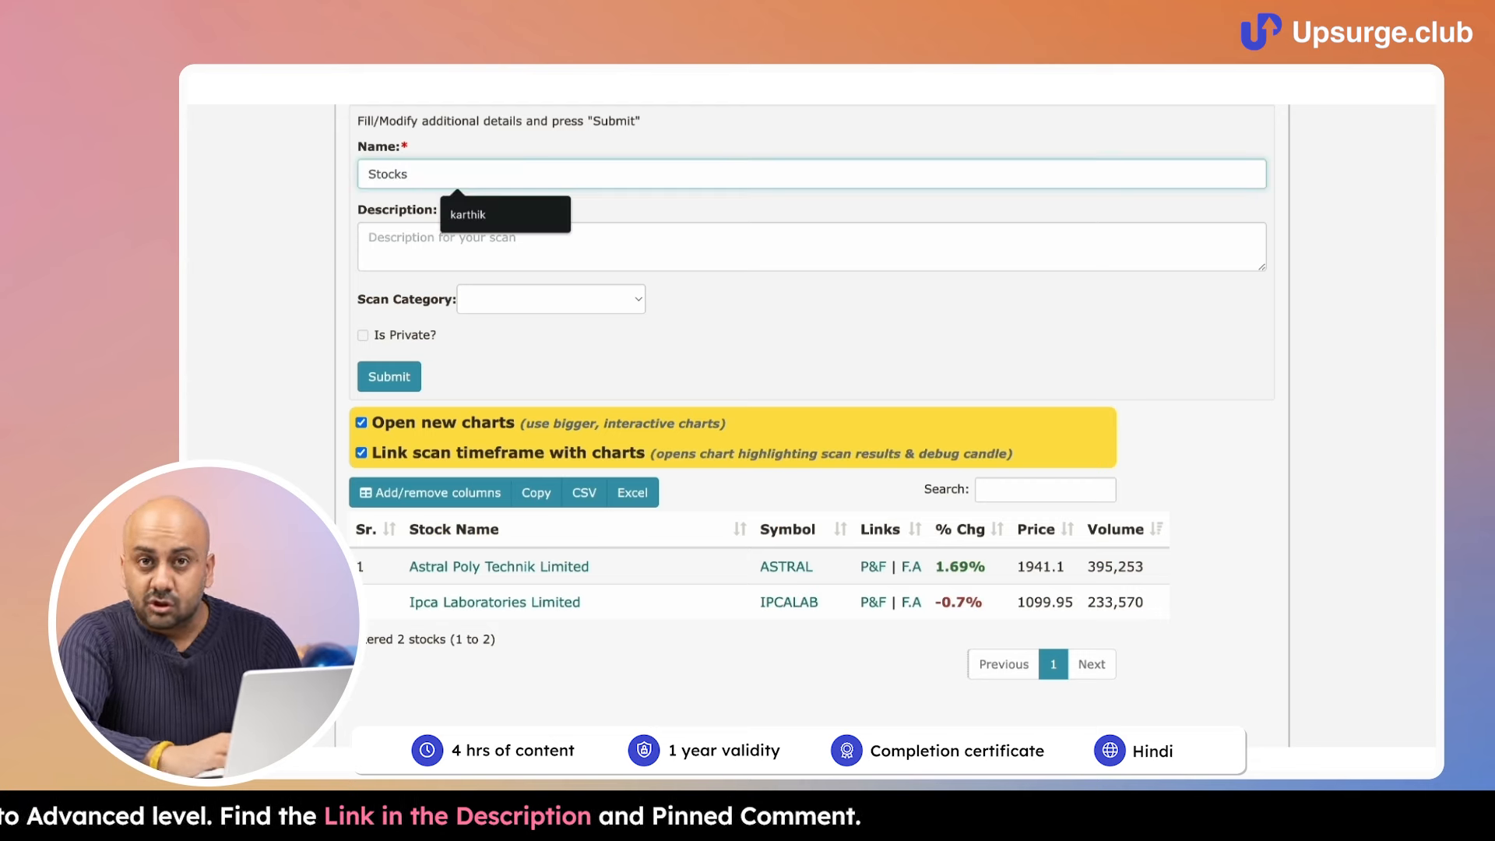
type(" Crossi")
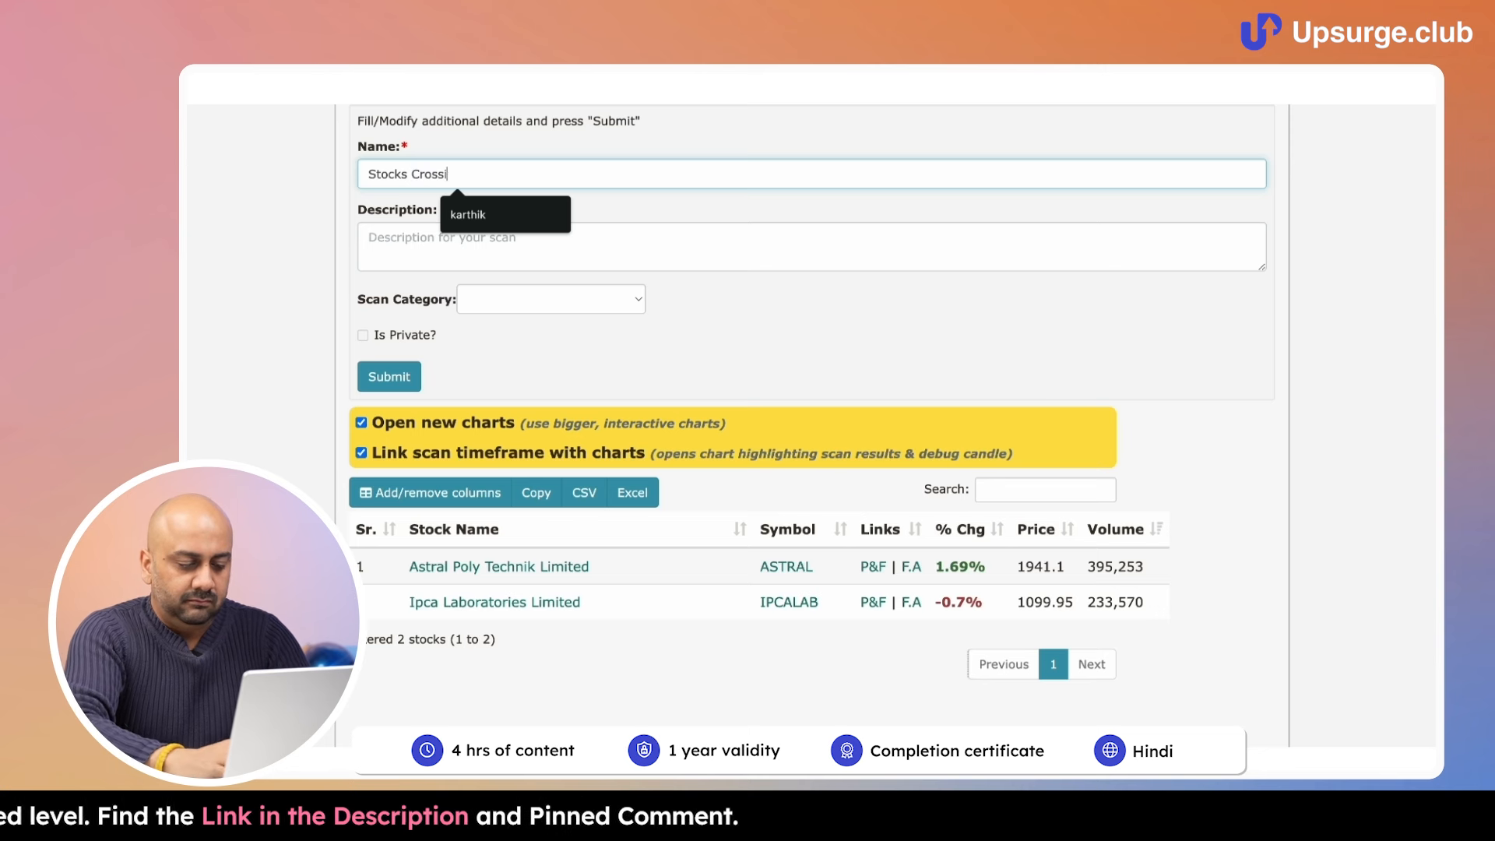
type("ng abv 21EMA")
left_click(388, 244)
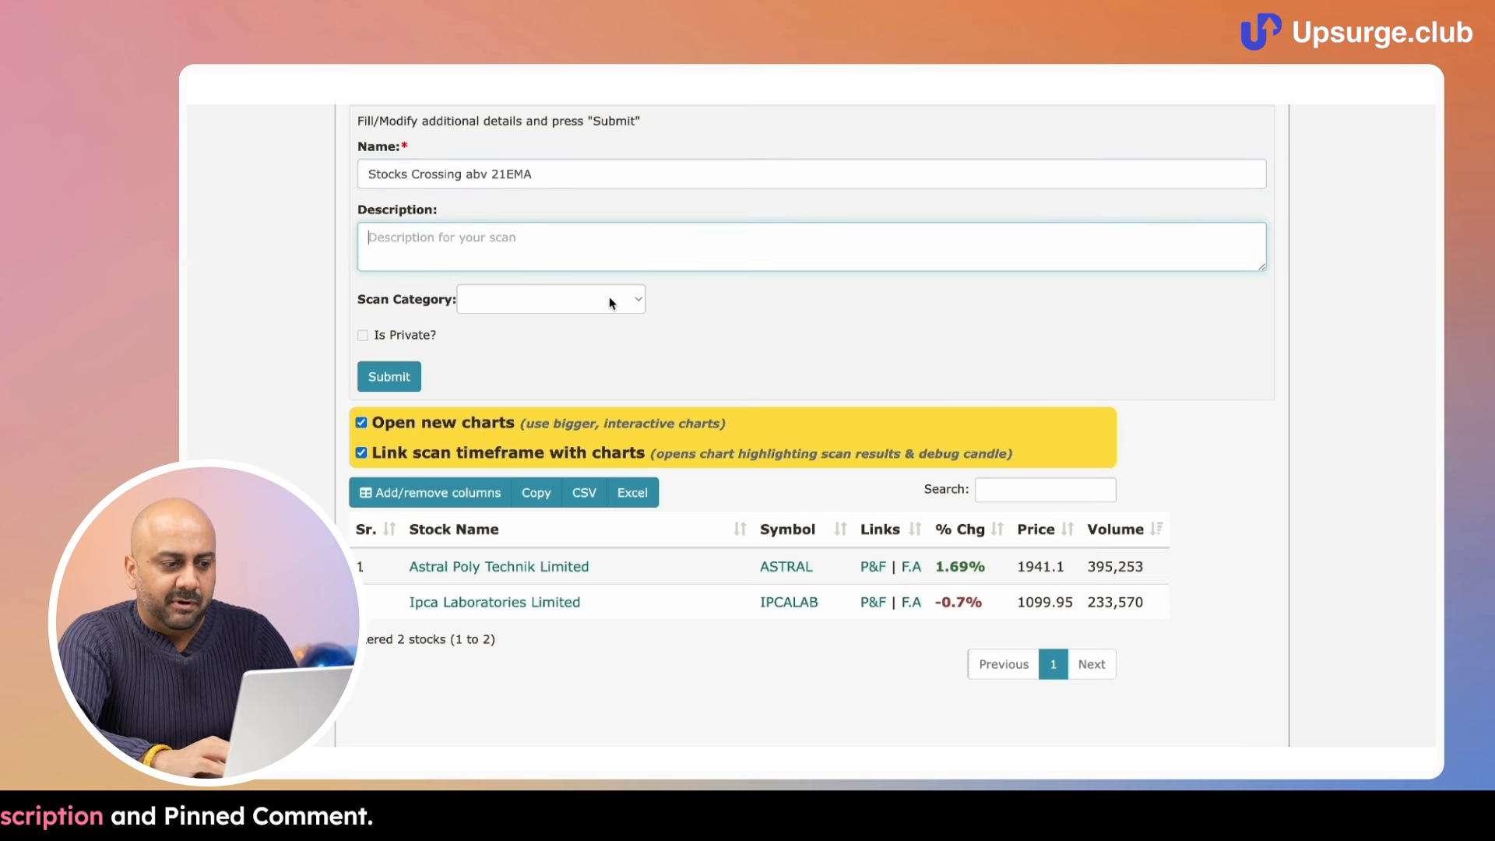
left_click(643, 302)
left_click(741, 318)
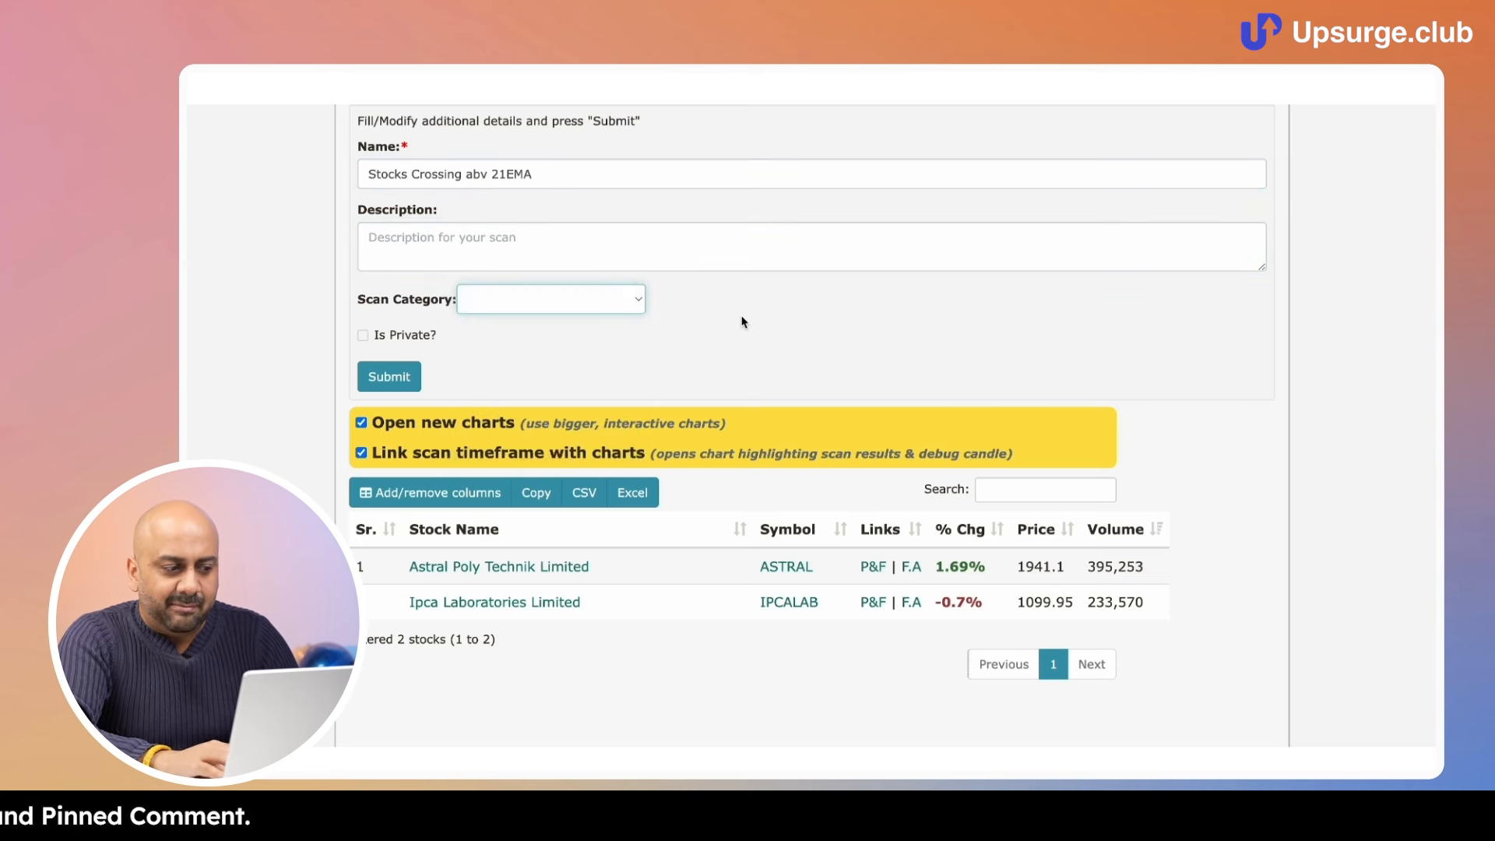
left_click(392, 381)
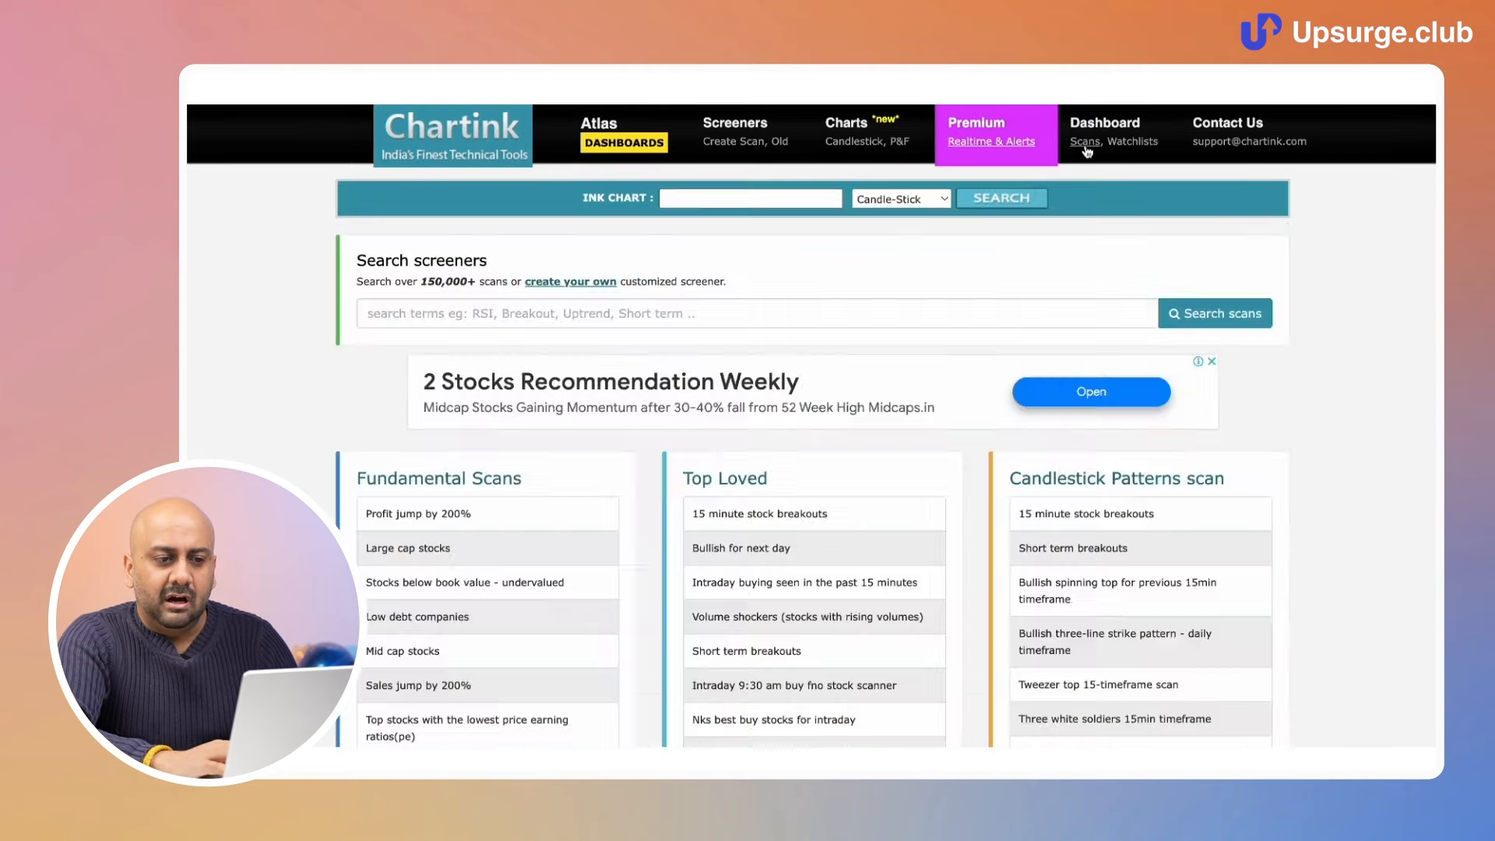
Step: Open the saved scan "Stocks Crossing abv 21EMA" for editing from the dashboard's scans and run it
left_click(1081, 147)
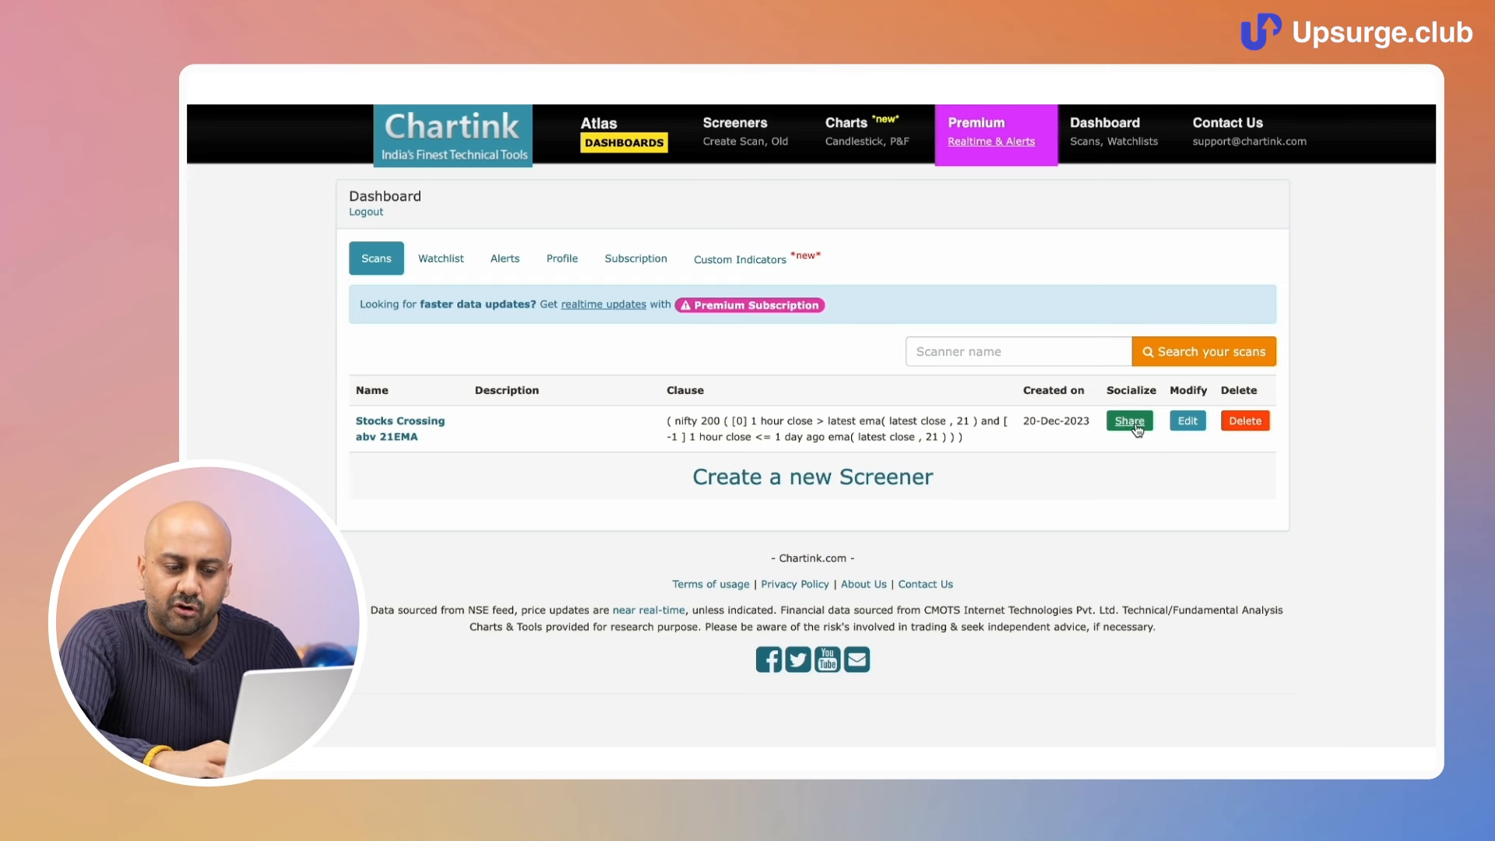
left_click(1188, 424)
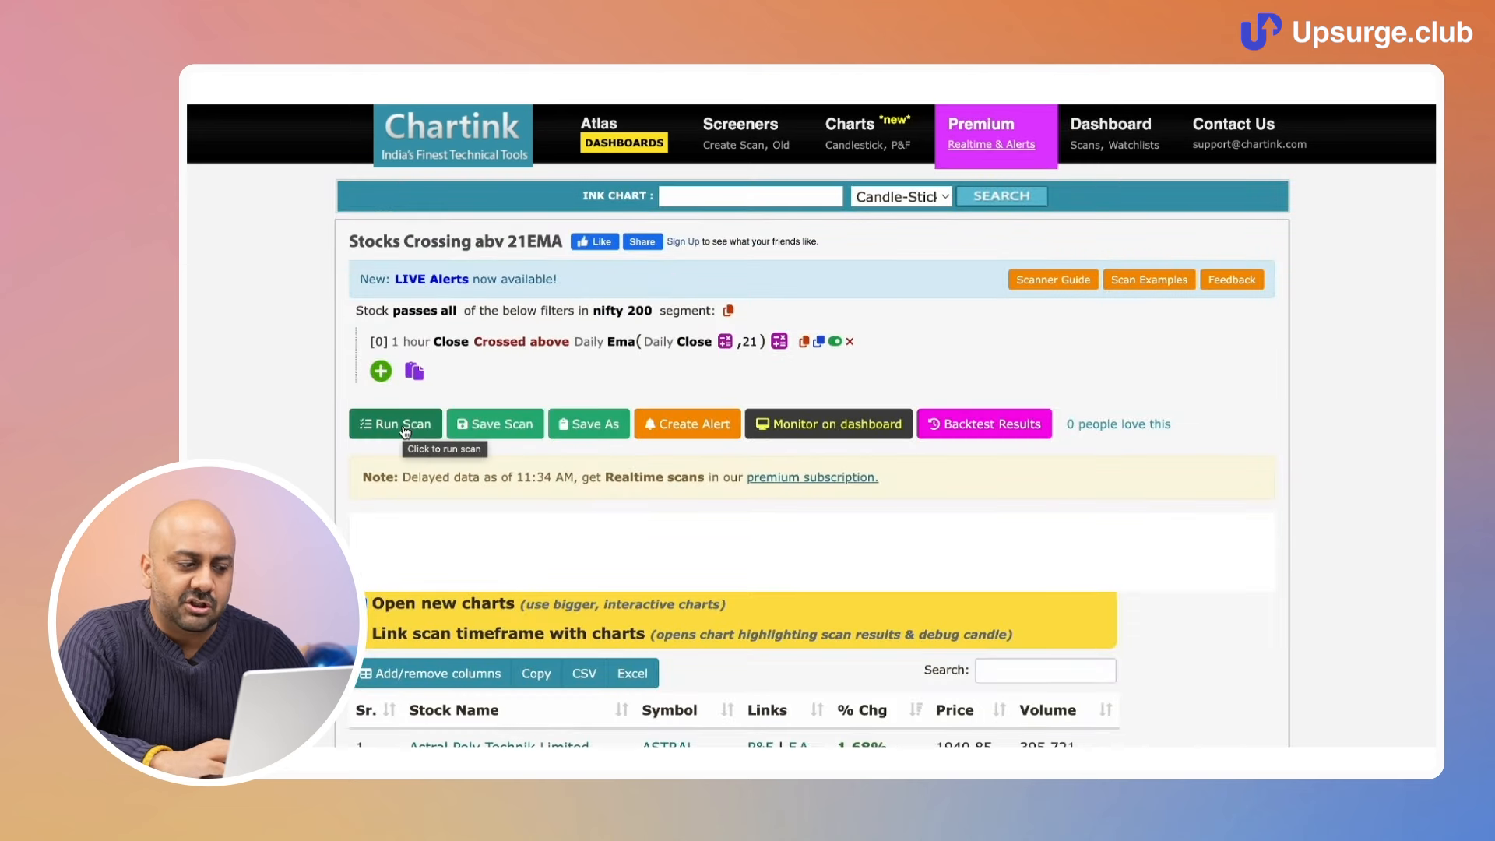
left_click(404, 431)
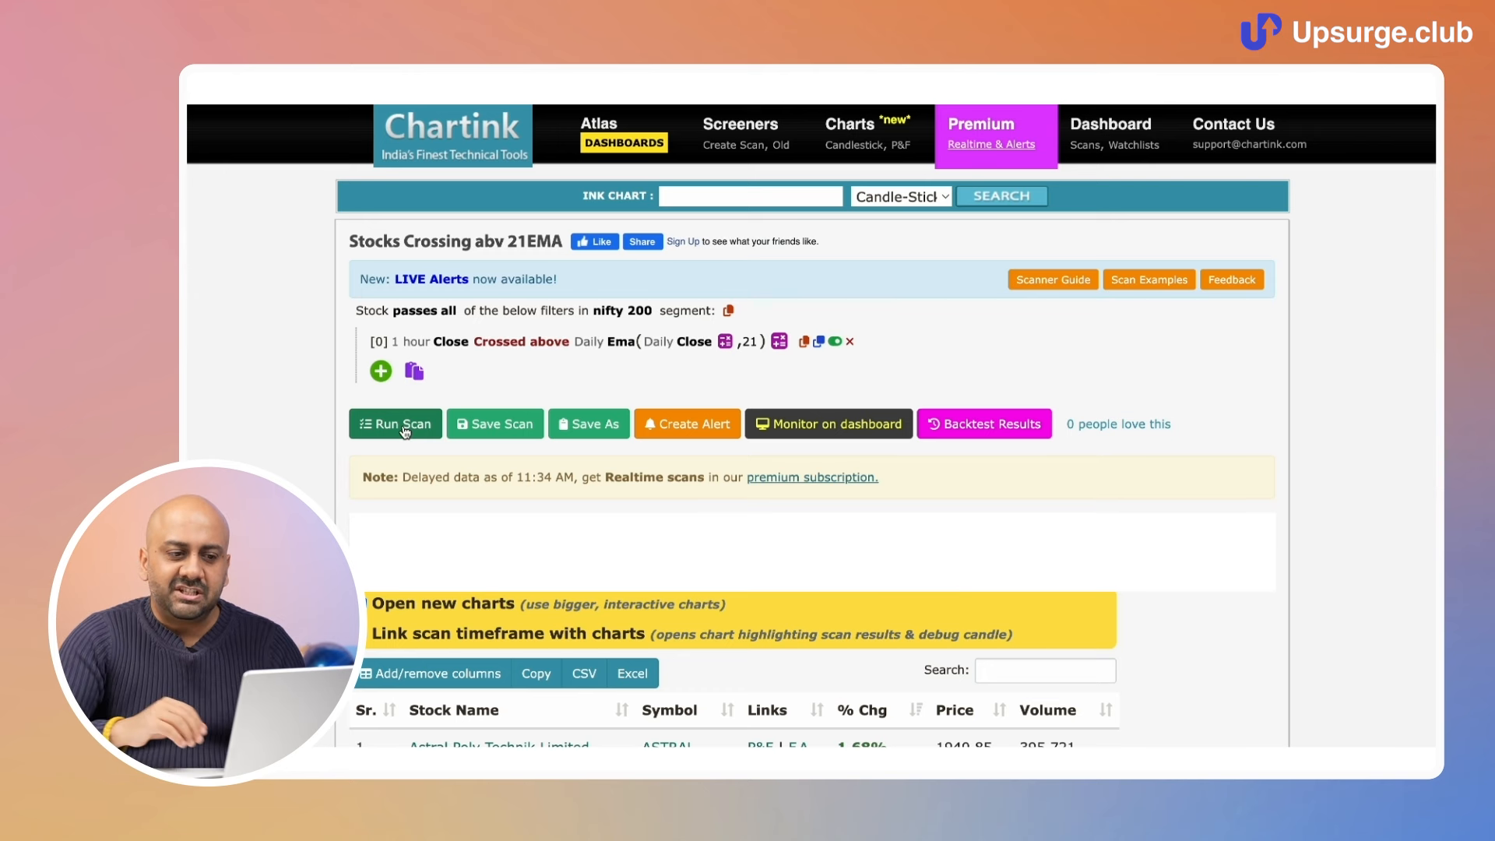
Step: Create a new screener from the saved scans page and start a filter with Daily Ema of Close, 20, Crossed above
left_click(1085, 145)
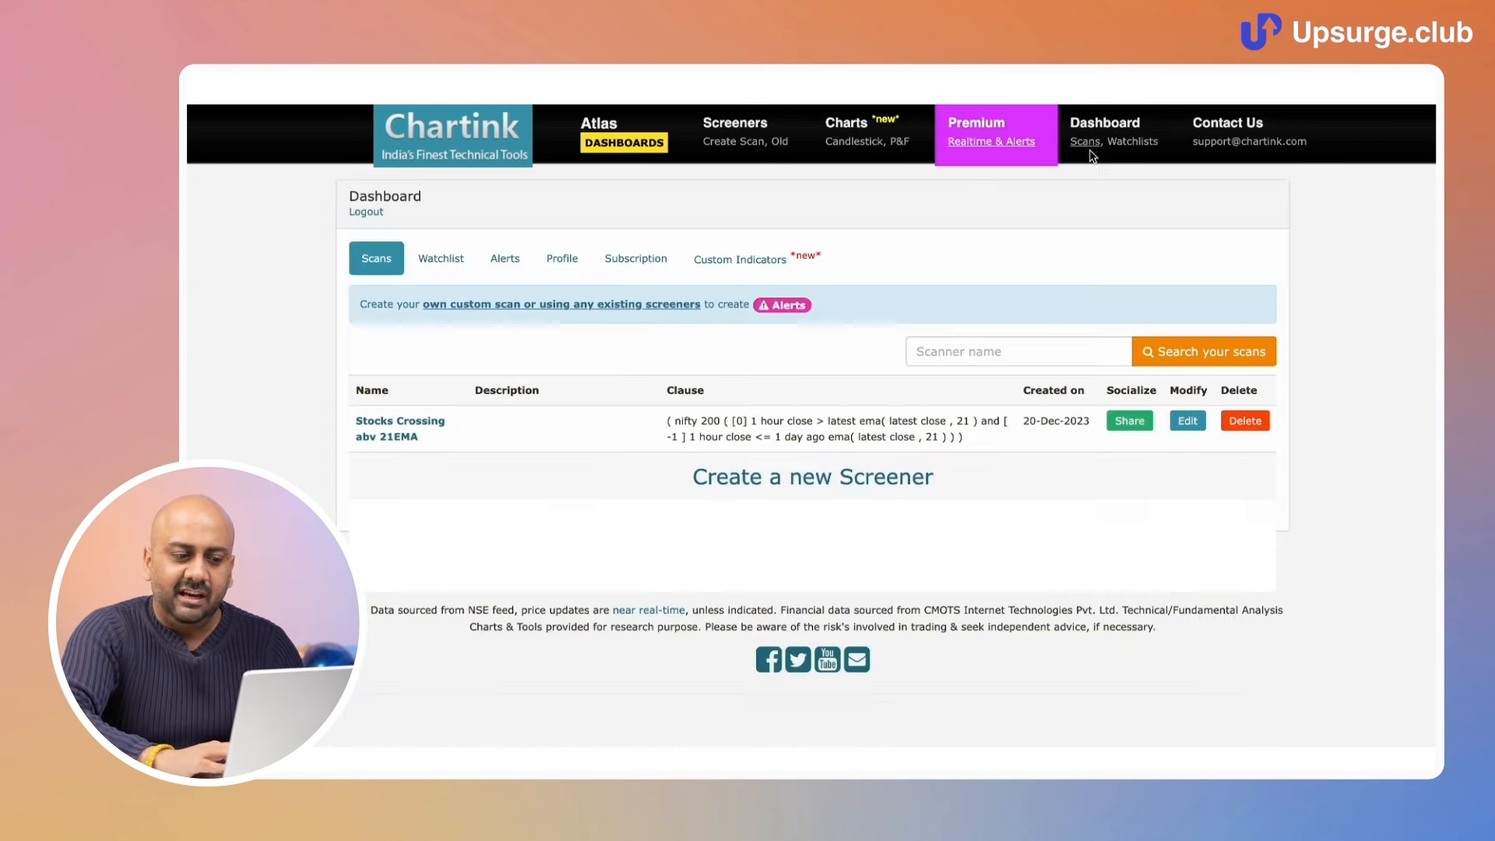
left_click(793, 487)
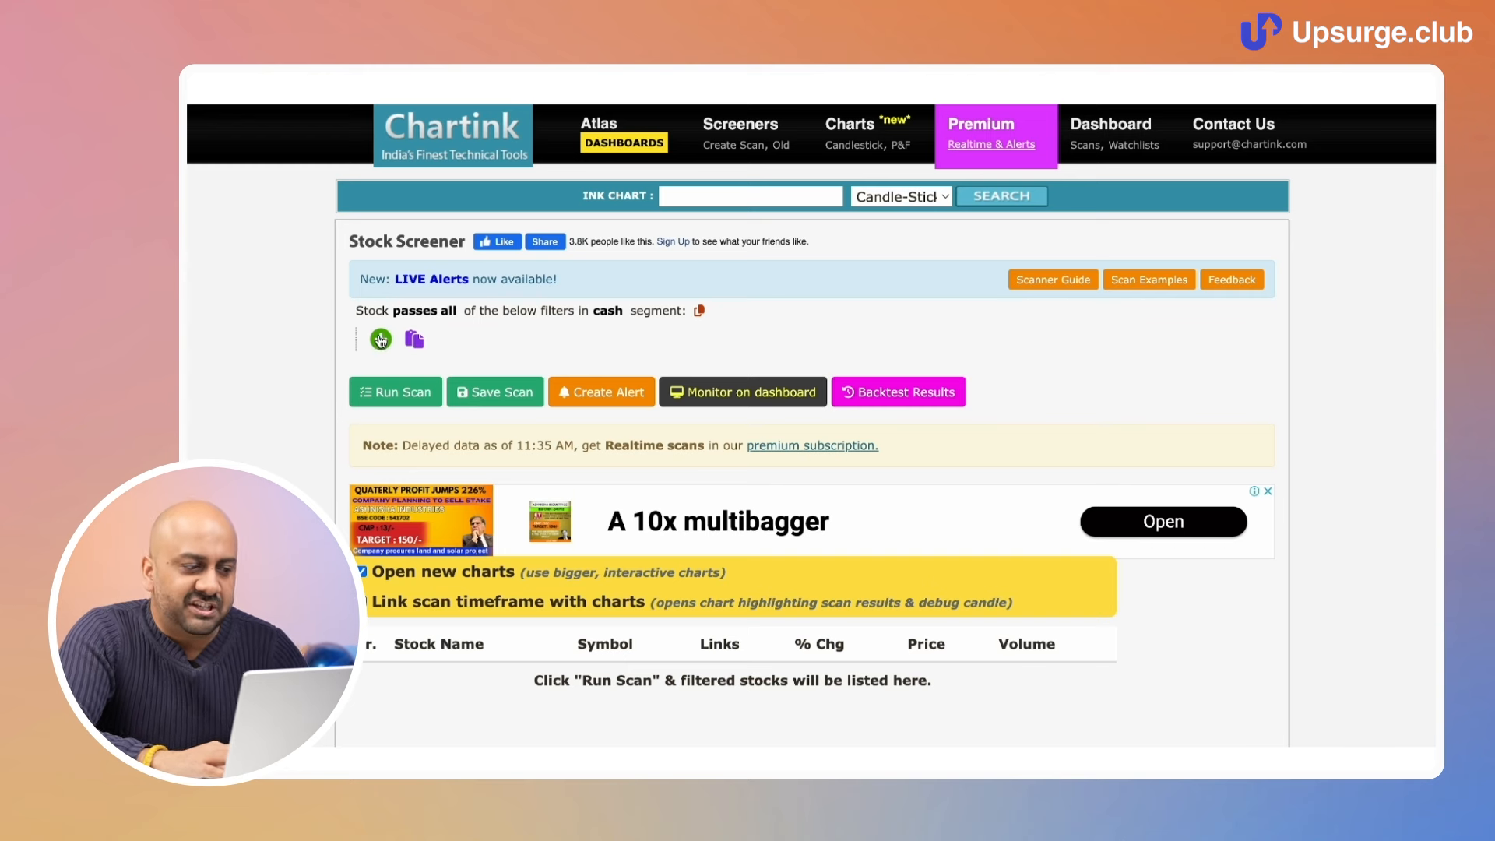
left_click(380, 341)
left_click(450, 338)
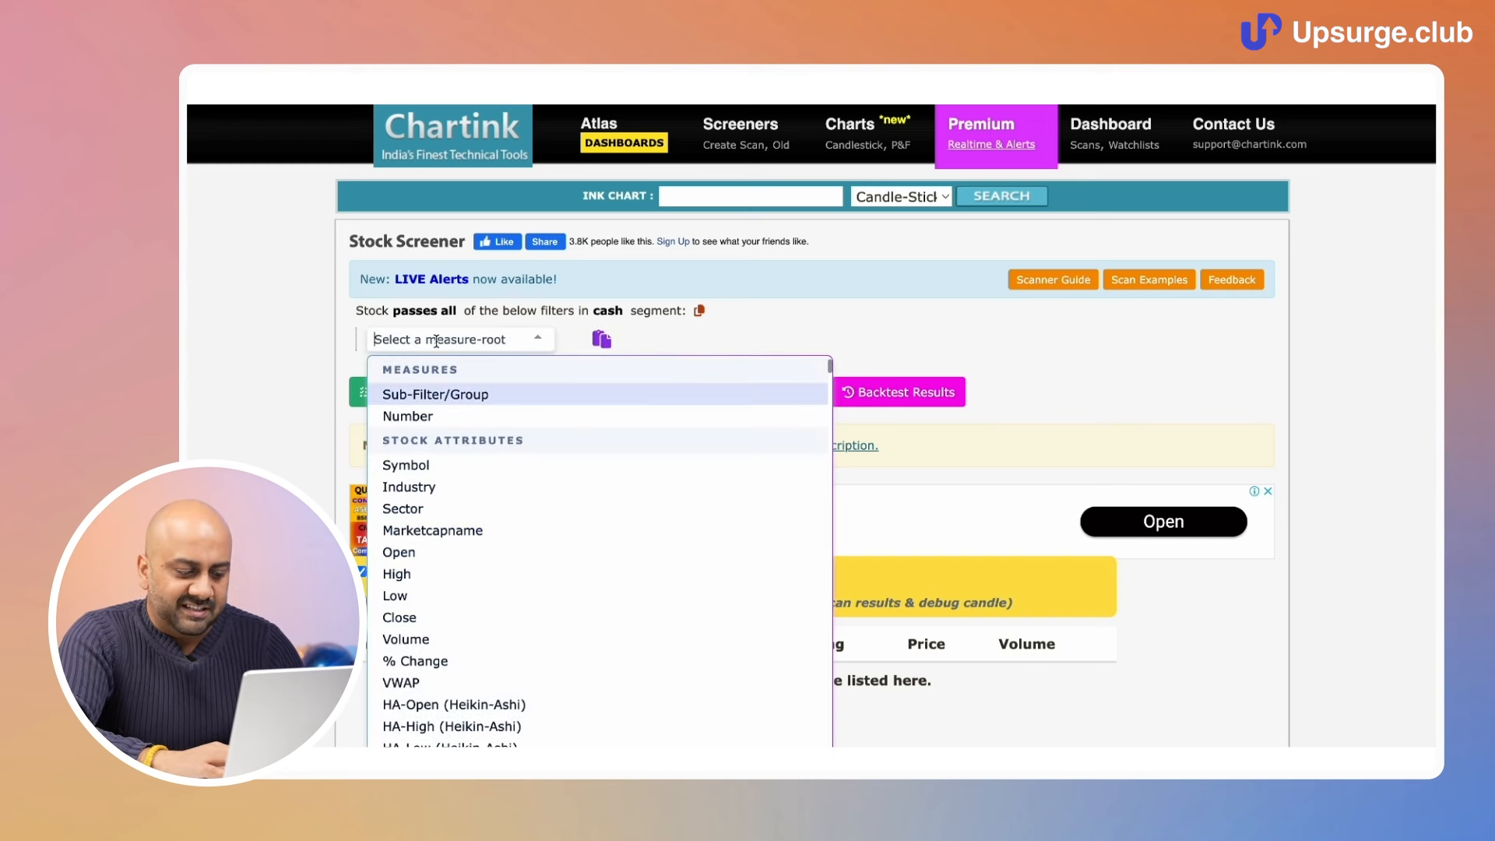
type("clo")
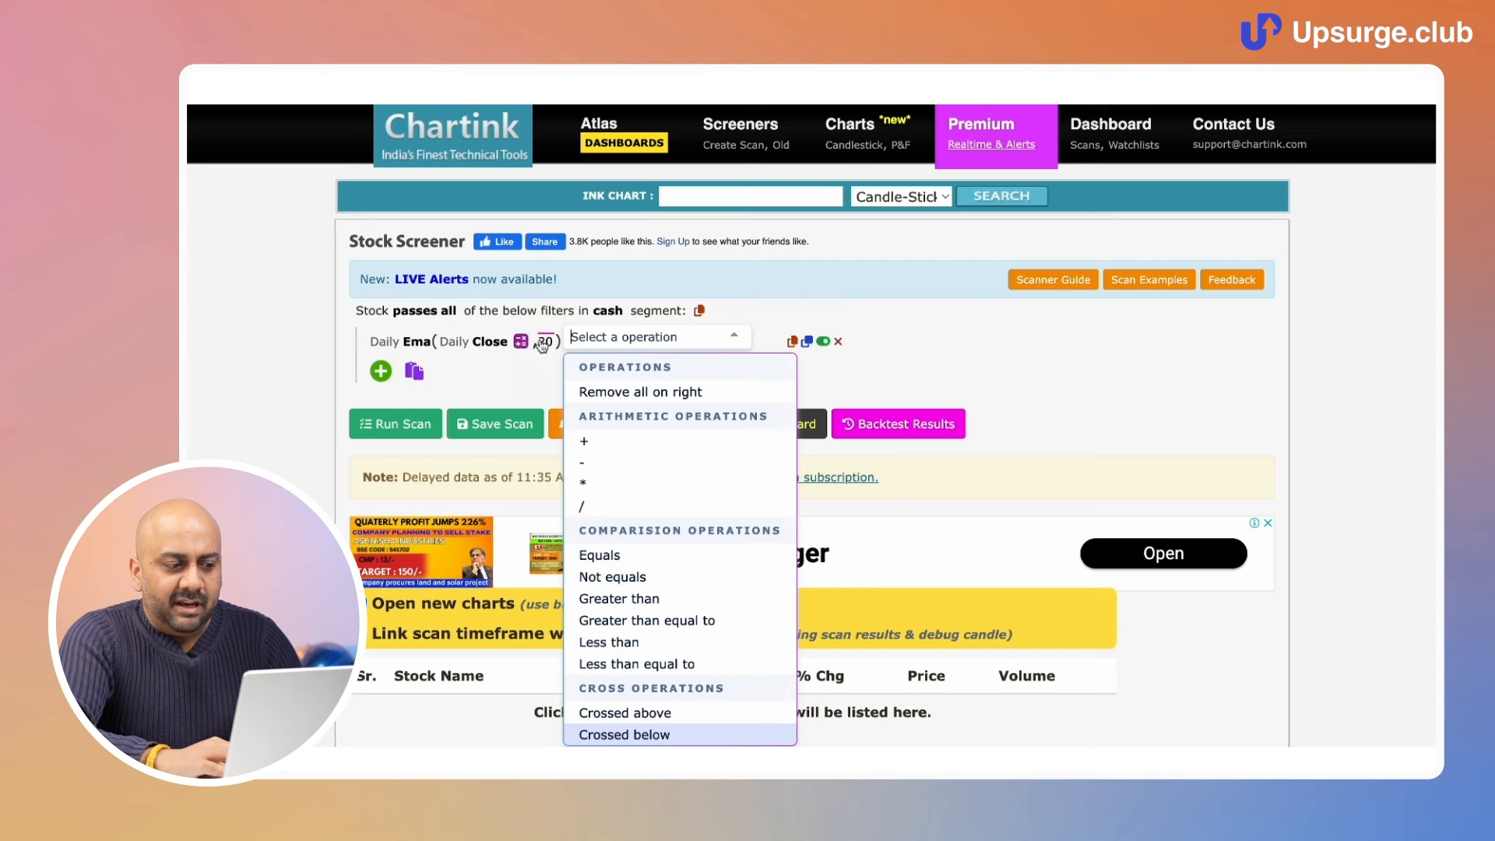
left_click(630, 709)
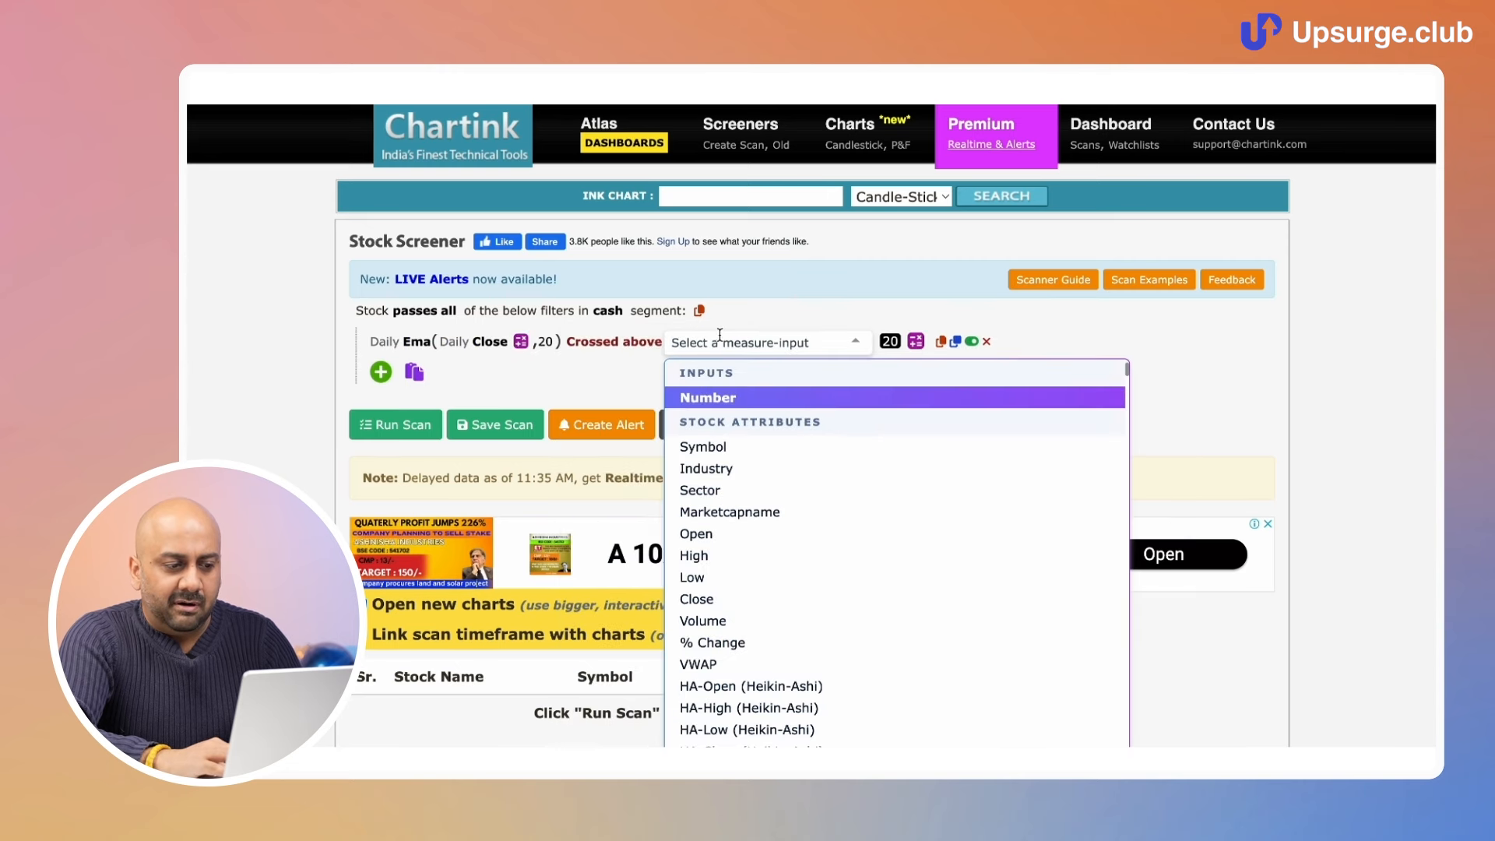
Step: Complete the crossover filter with Daily Ema of Close and set that Ema's period to 50
type("ema")
left_click(743, 398)
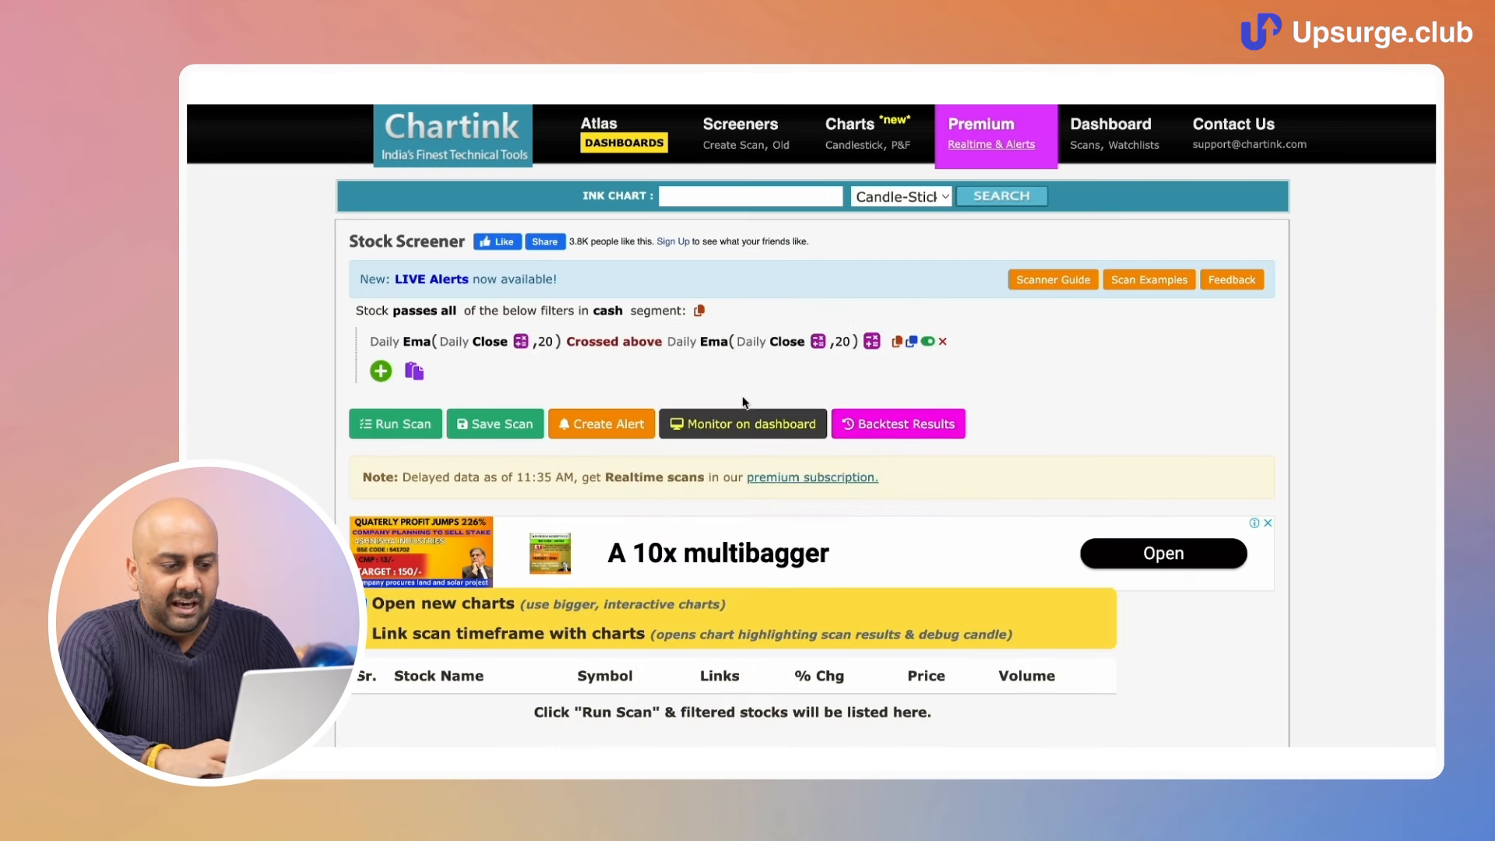
left_click(844, 342)
type("50")
left_click(1112, 331)
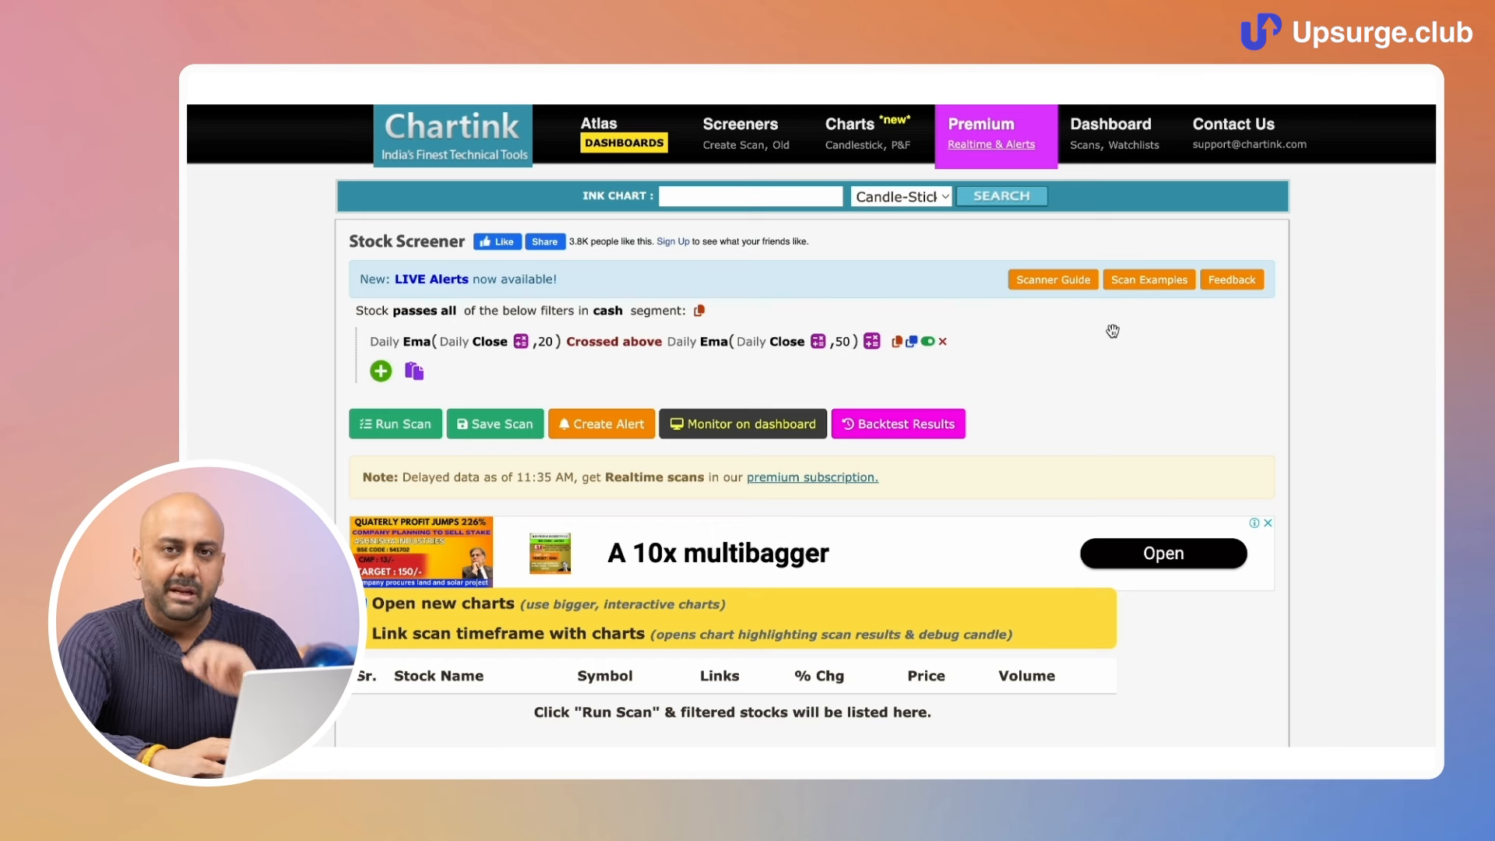
Step: Duplicate the EMA crossover filter and set both Emas in the first copy to 15 minute candles
left_click(912, 343)
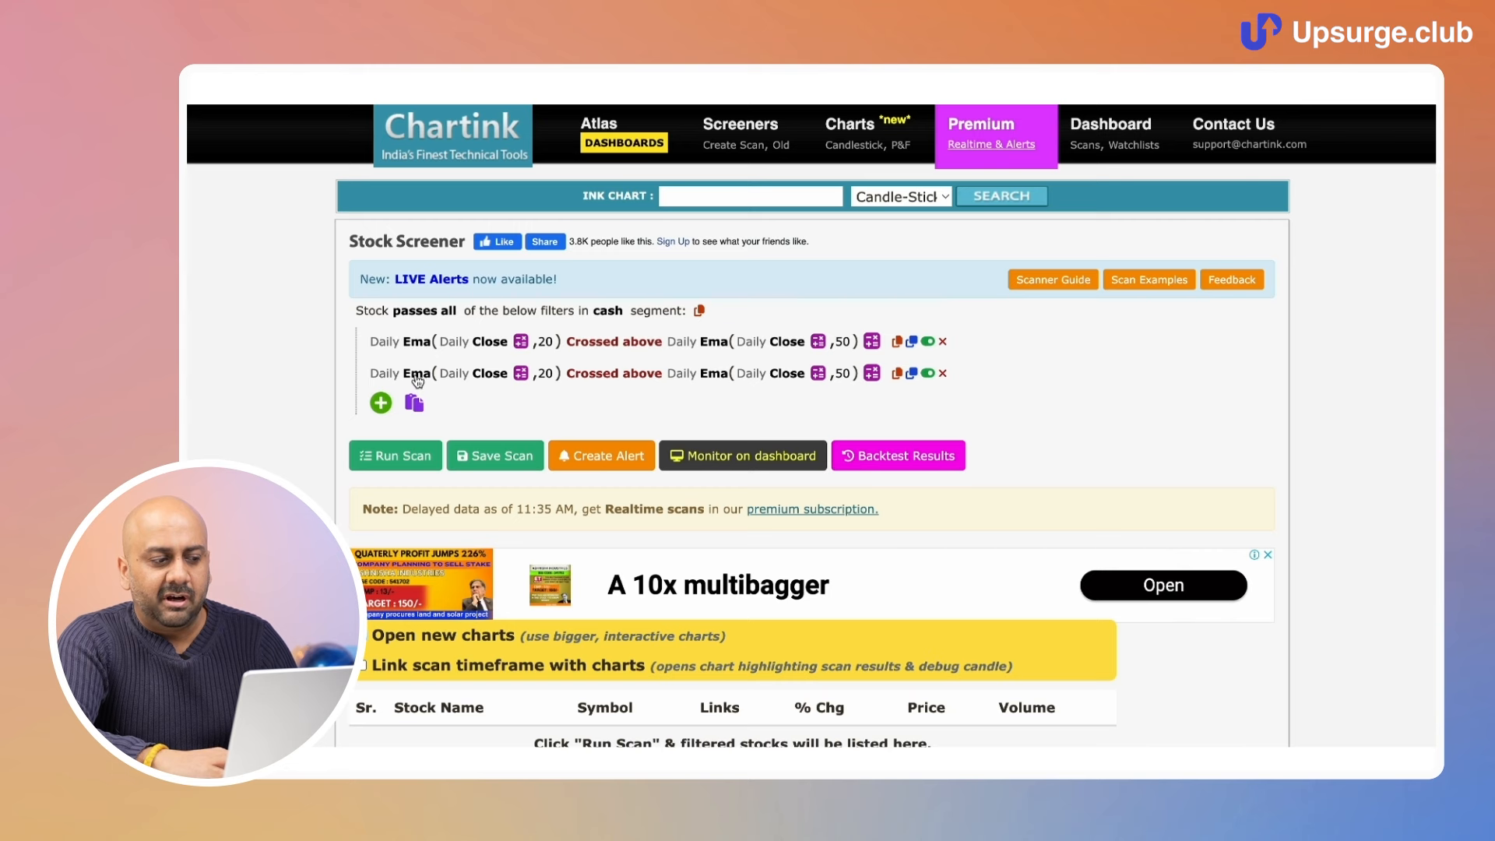
left_click(384, 341)
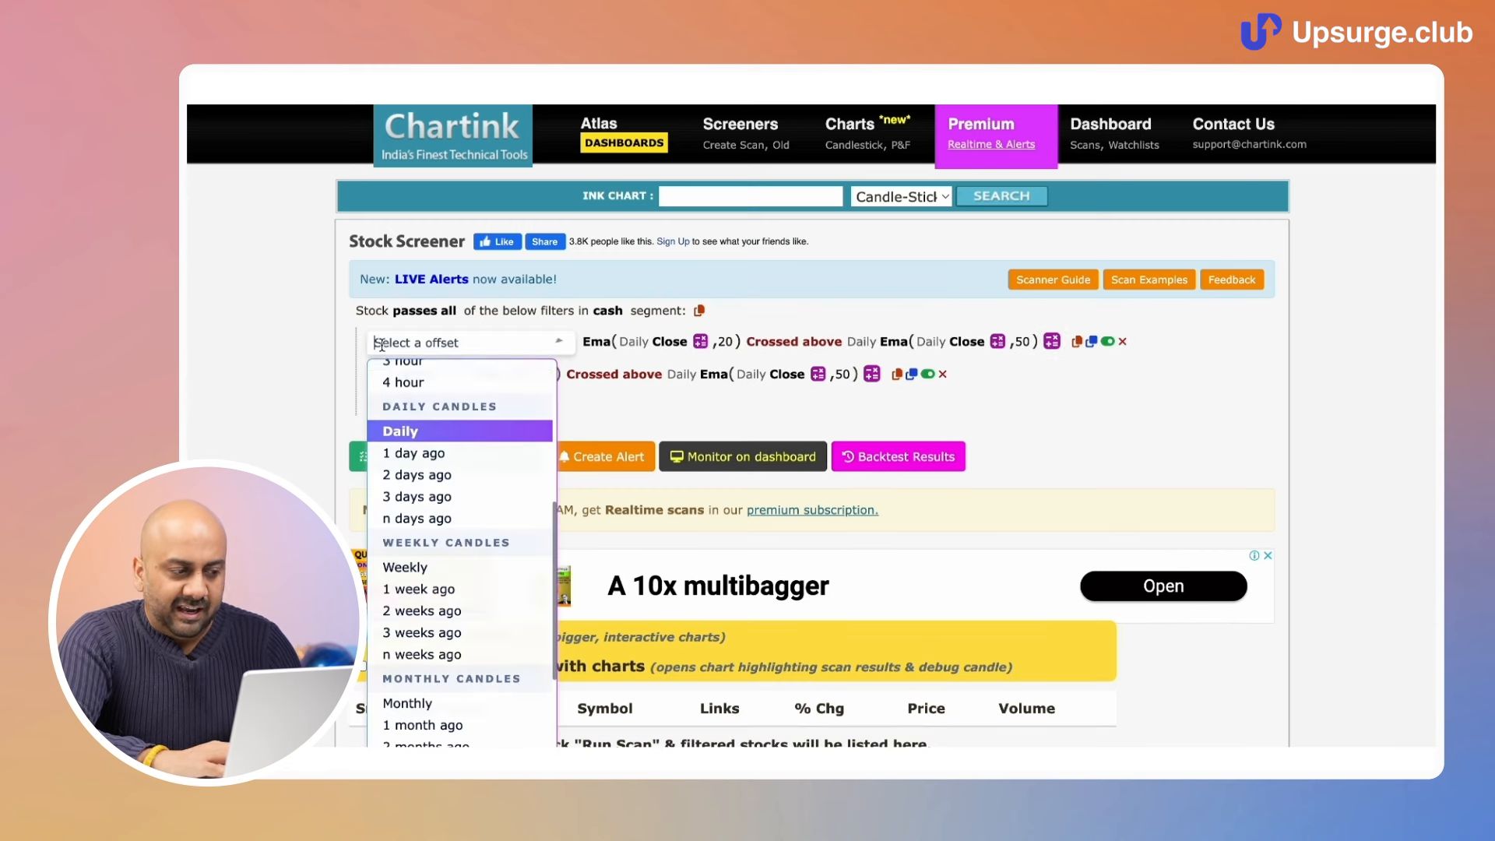
scroll(421, 506, "up", 4)
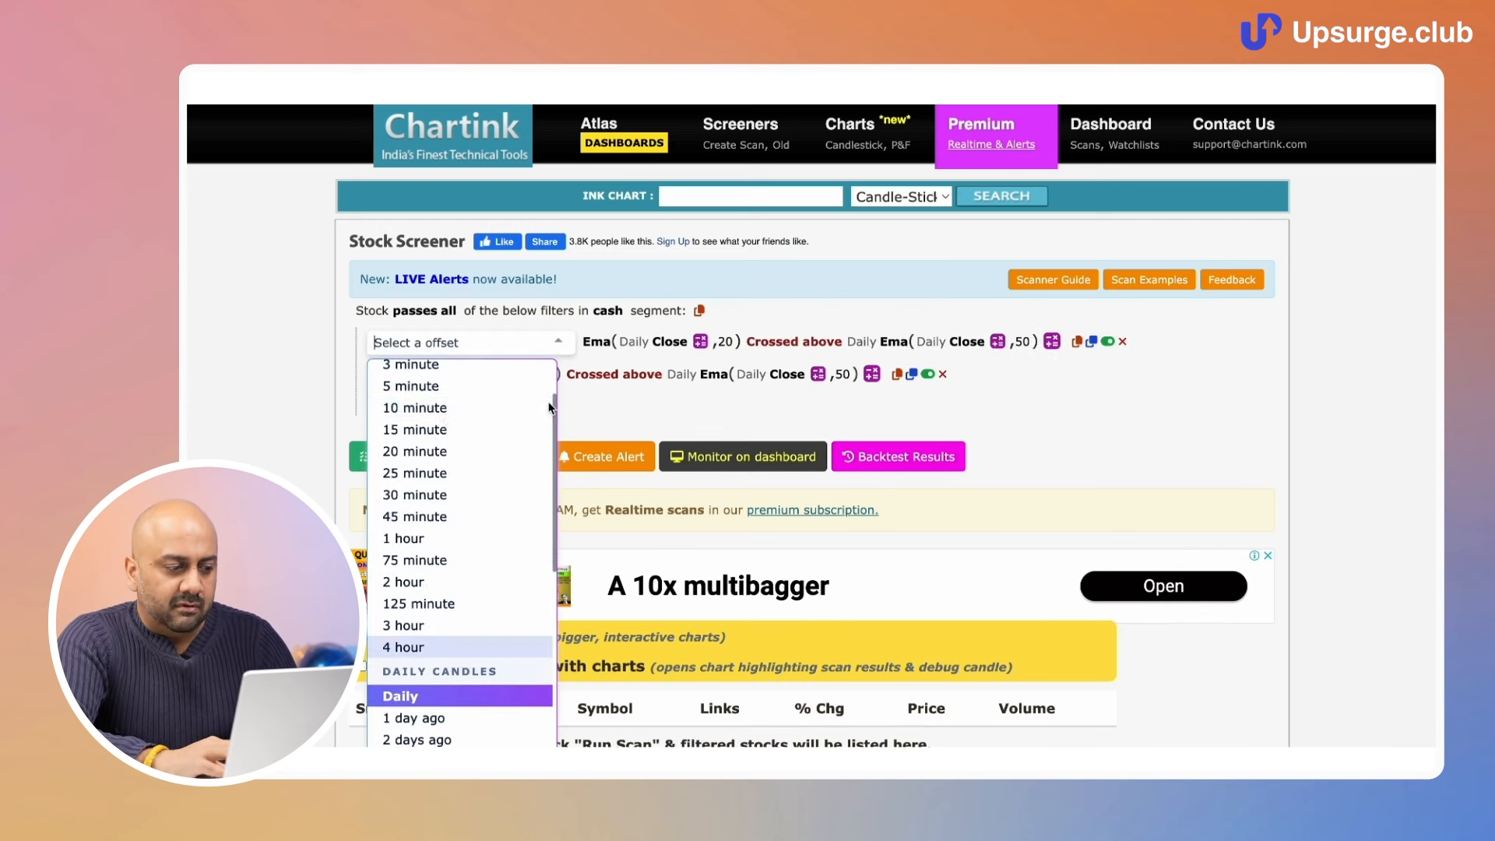
left_click(423, 428)
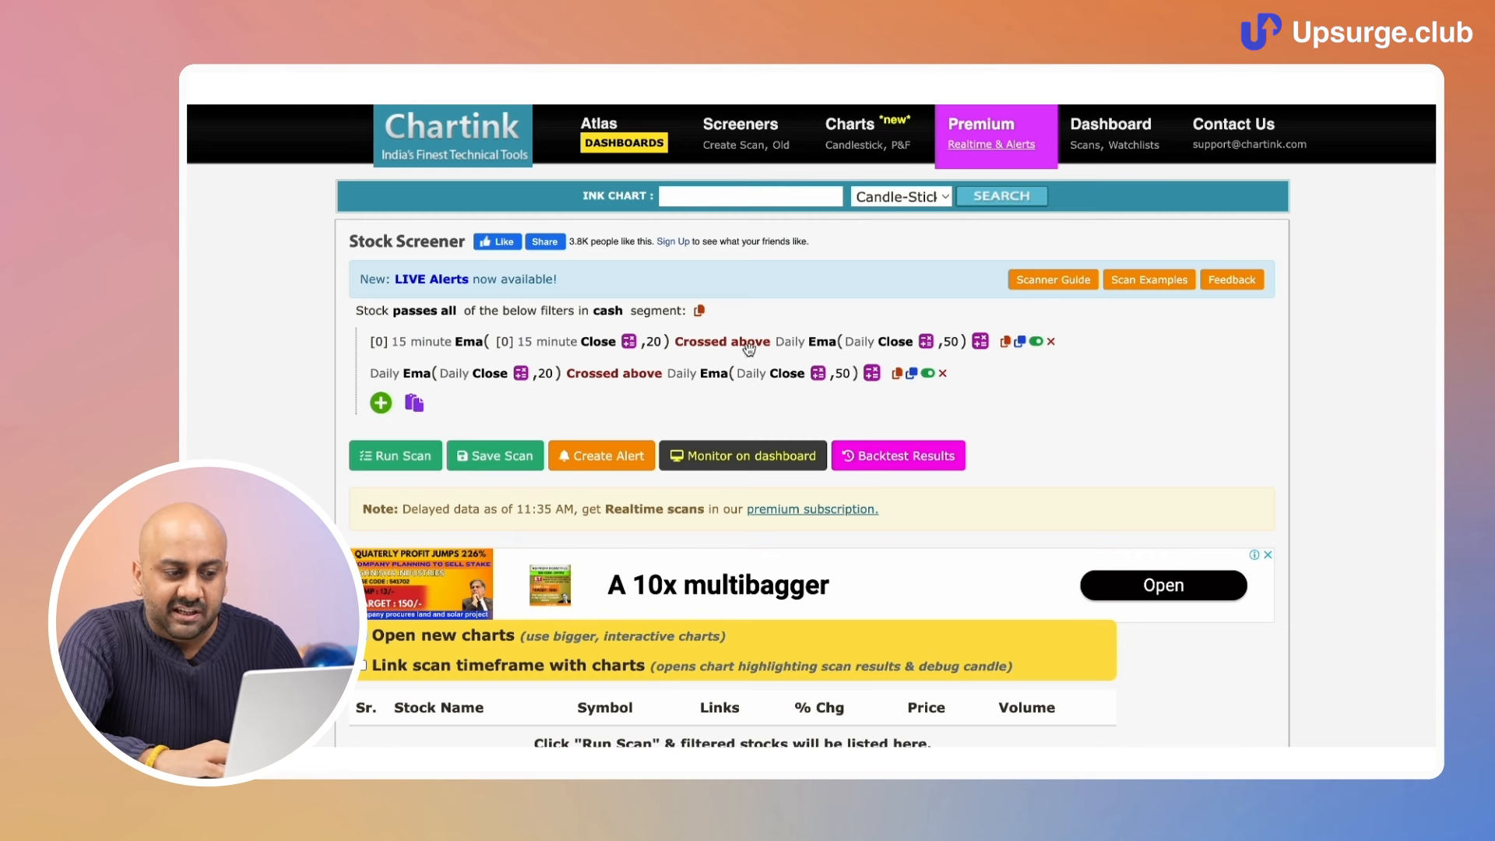
left_click(793, 348)
left_click(830, 471)
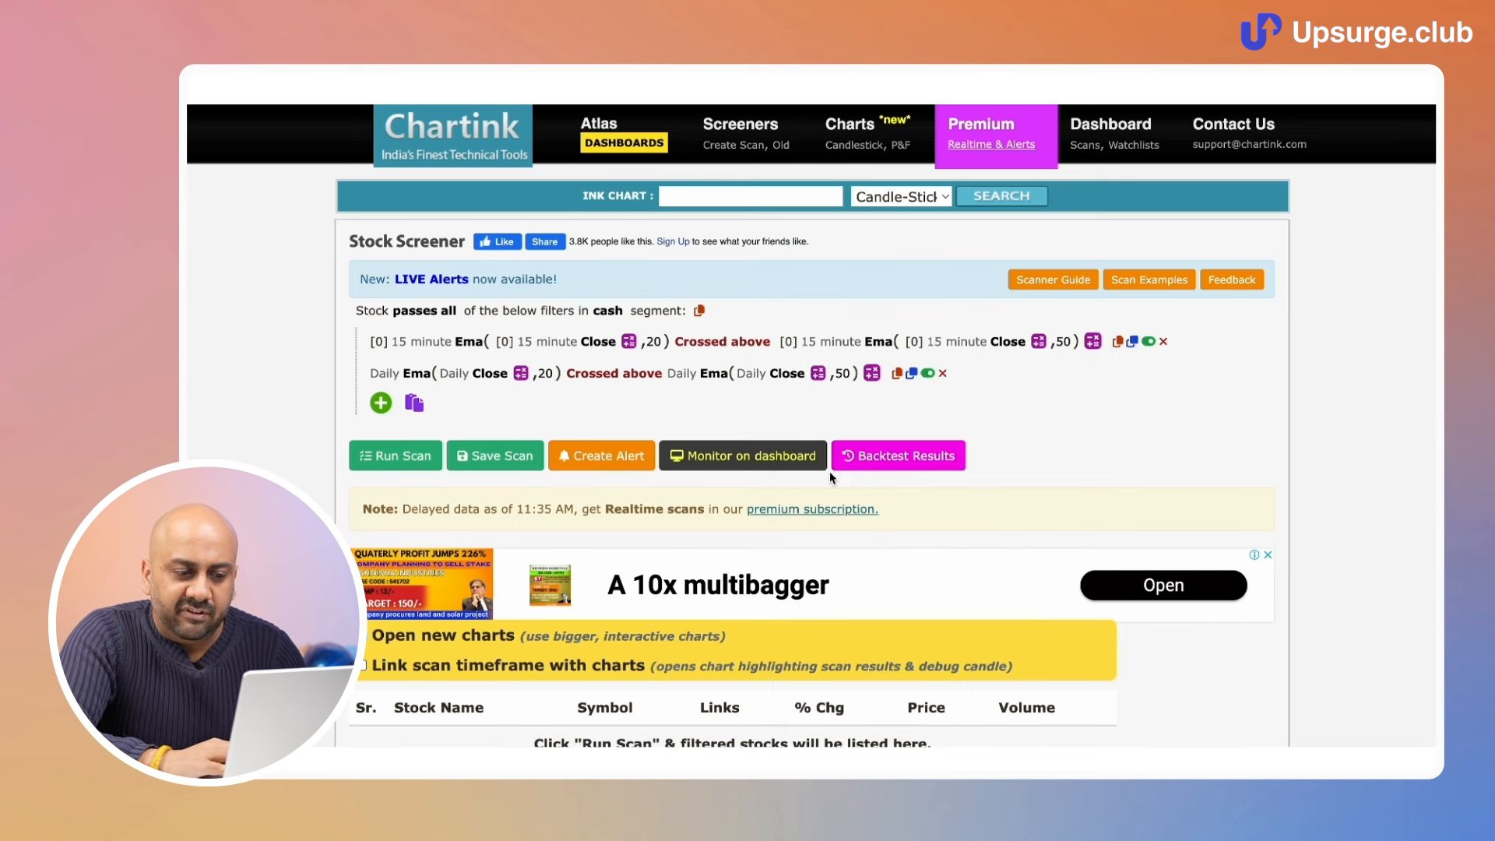
Step: Set the second filter's first measure to 15 minute candles and replace its Ema with Rsi (Relative)
left_click(392, 381)
scroll(557, 499, "up", 3)
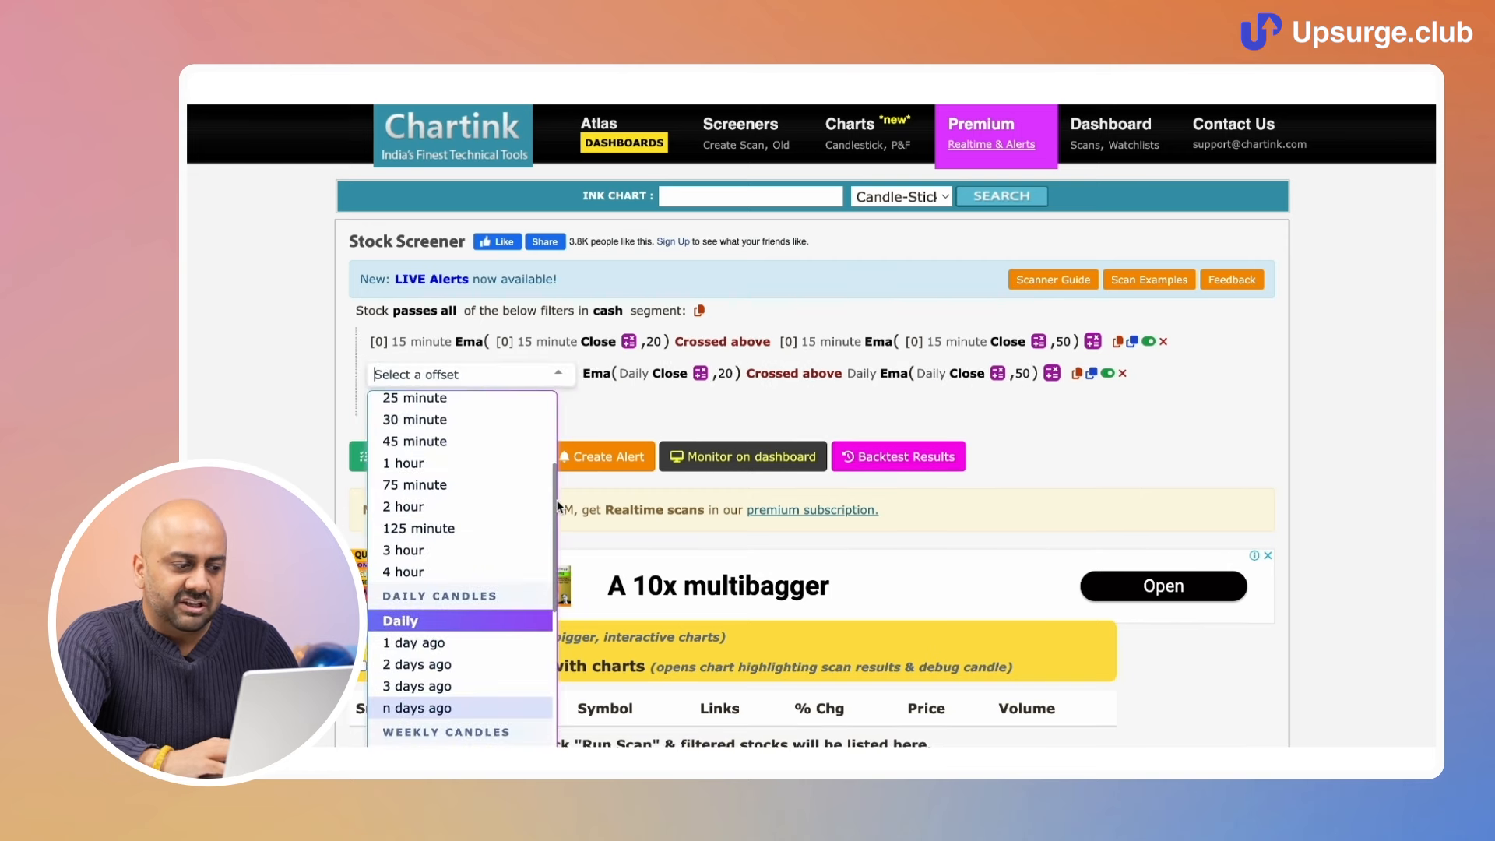
left_click(414, 397)
left_click(468, 372)
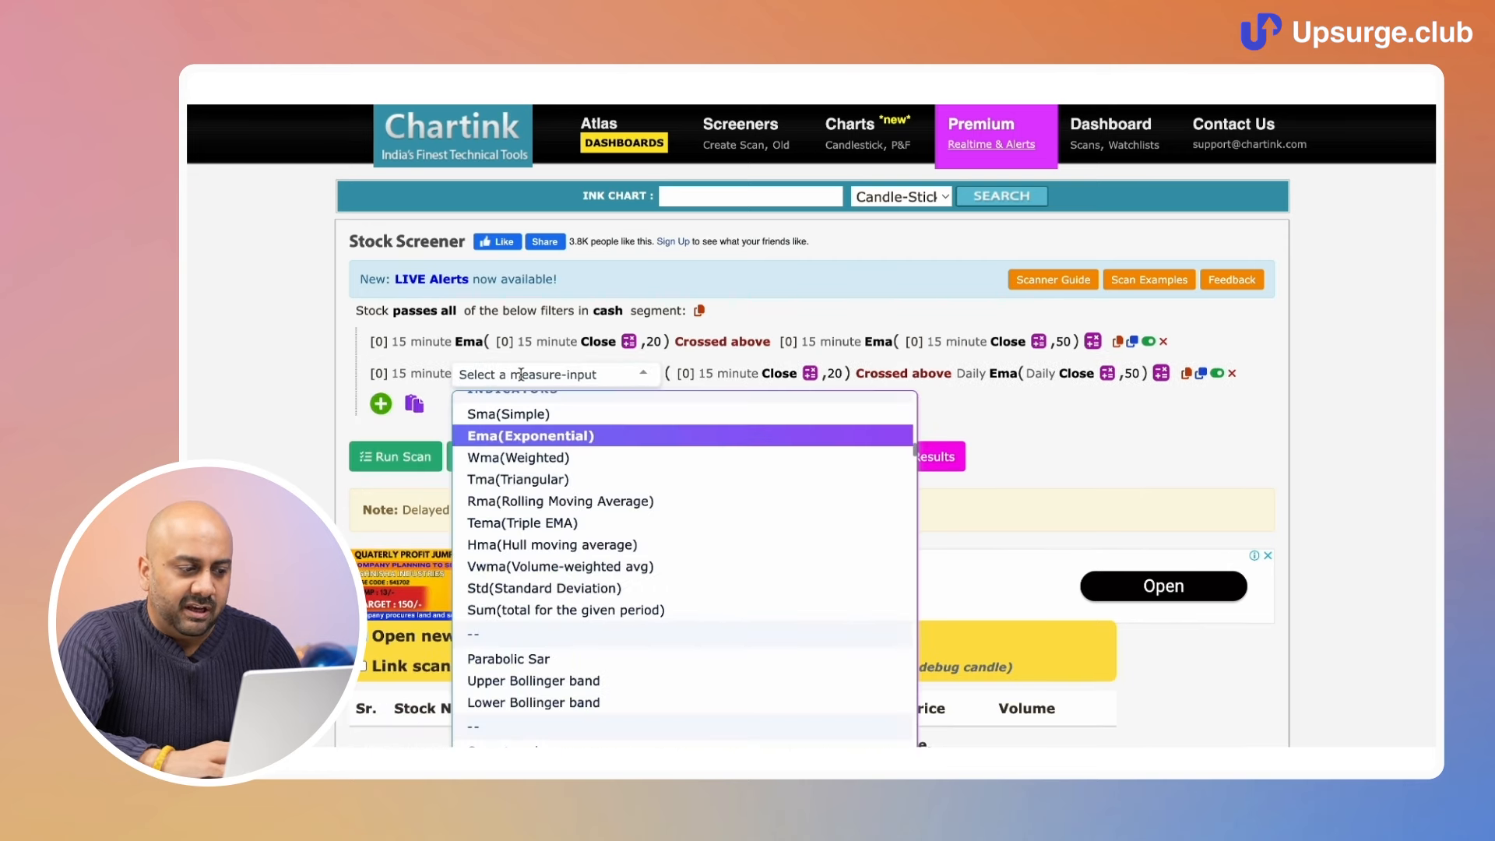
type("rsi")
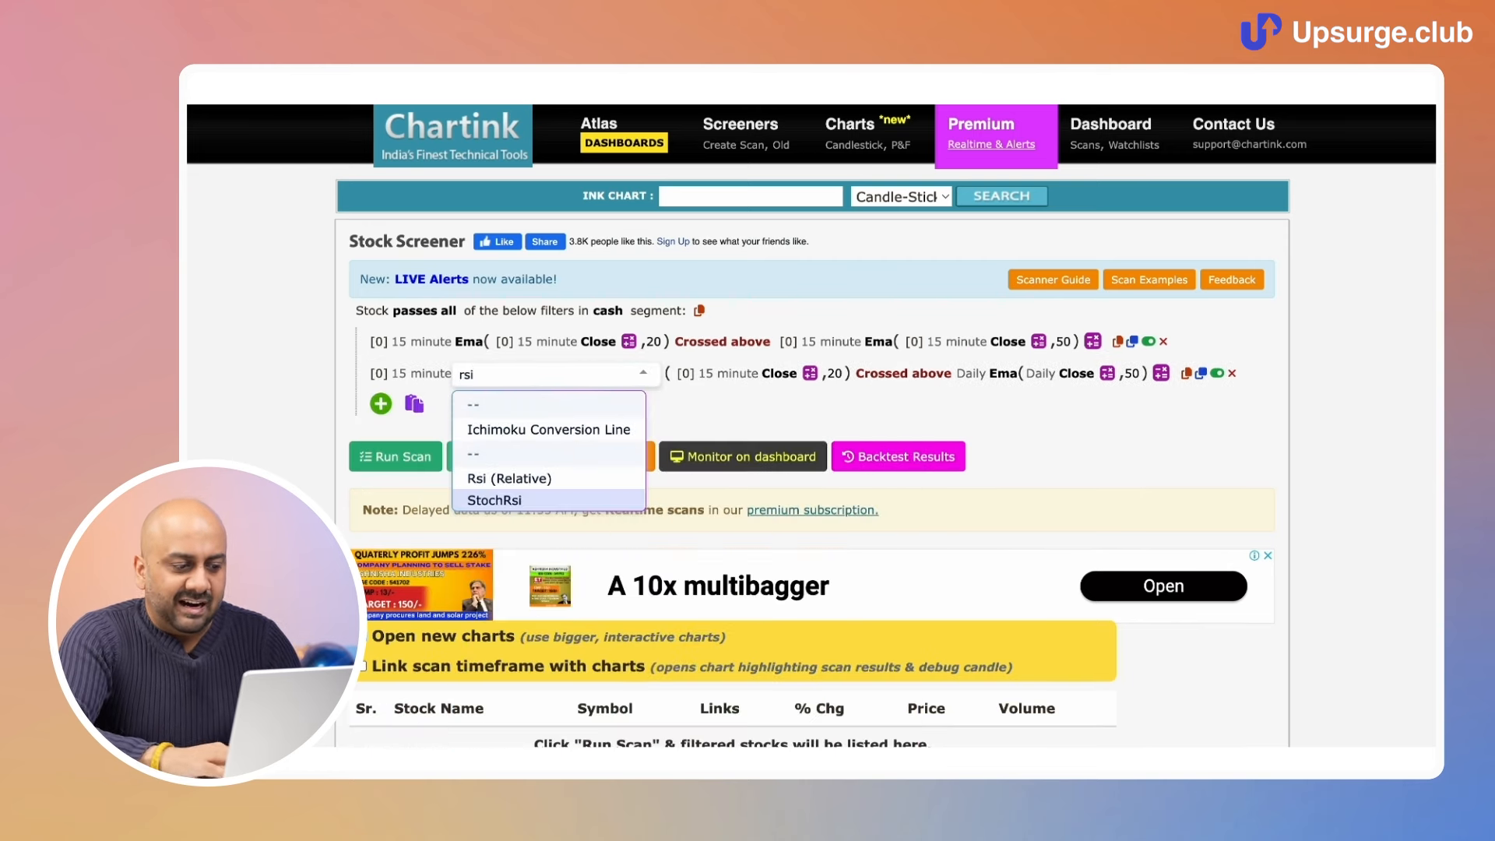
left_click(534, 480)
Step: Make the RSI filter compare against a Number instead of the Ema and set that number to 30
left_click(631, 374)
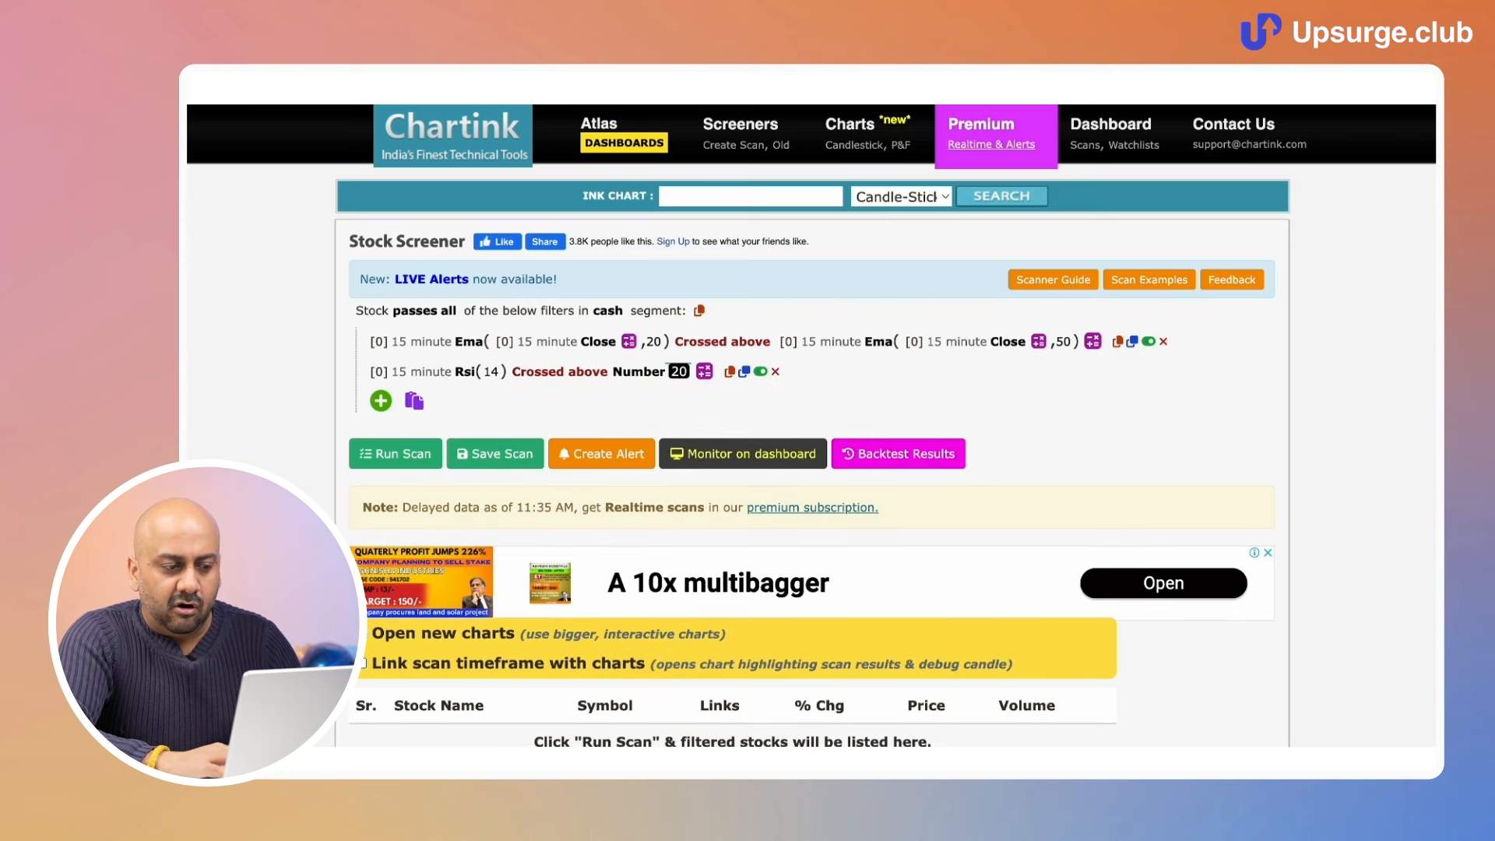
left_click(679, 372)
key("BackSpace")
key("BackSpace")
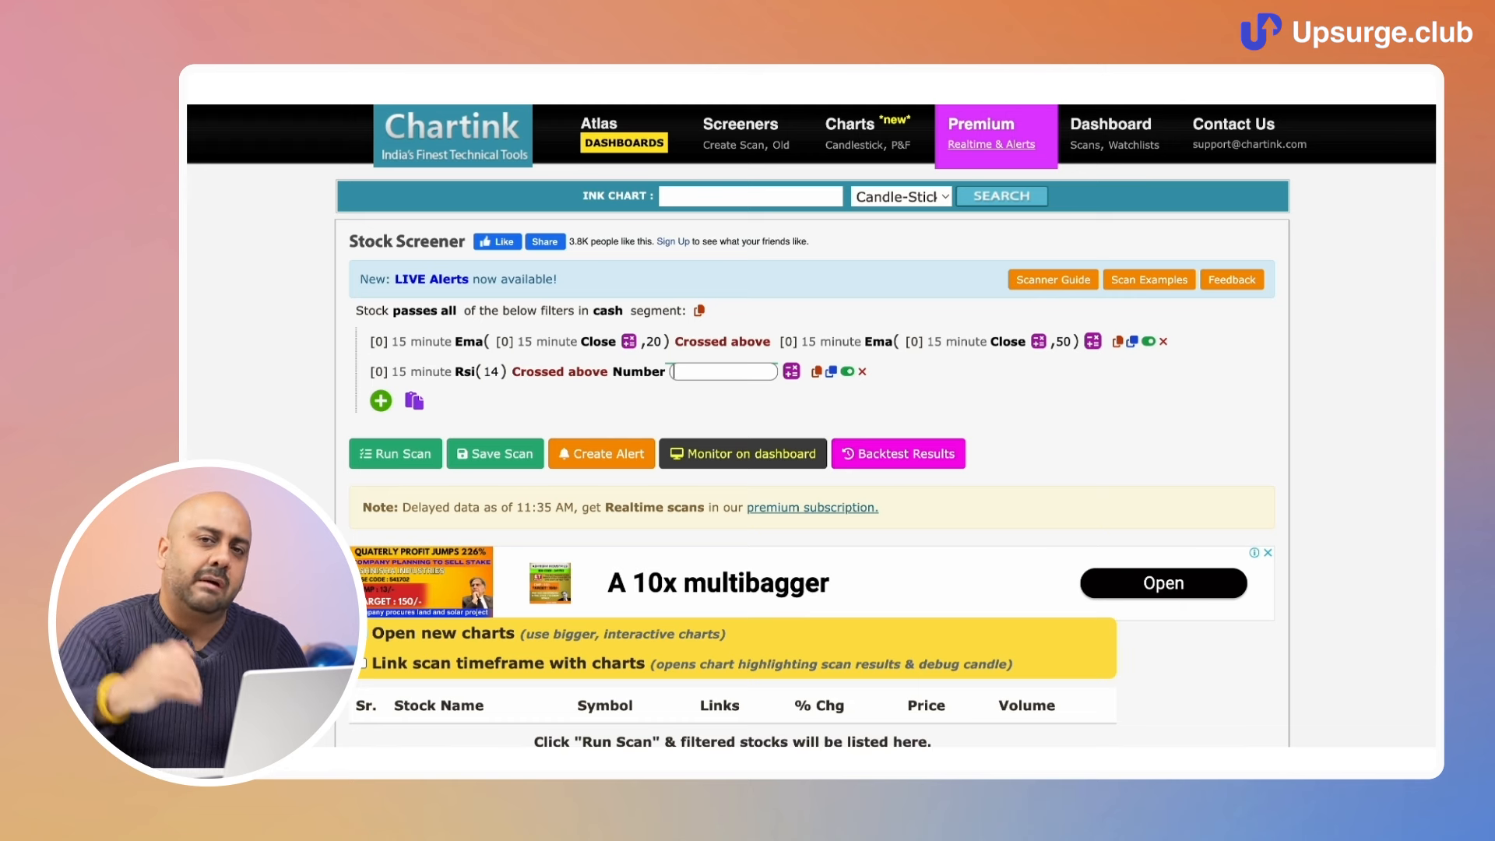
type("30")
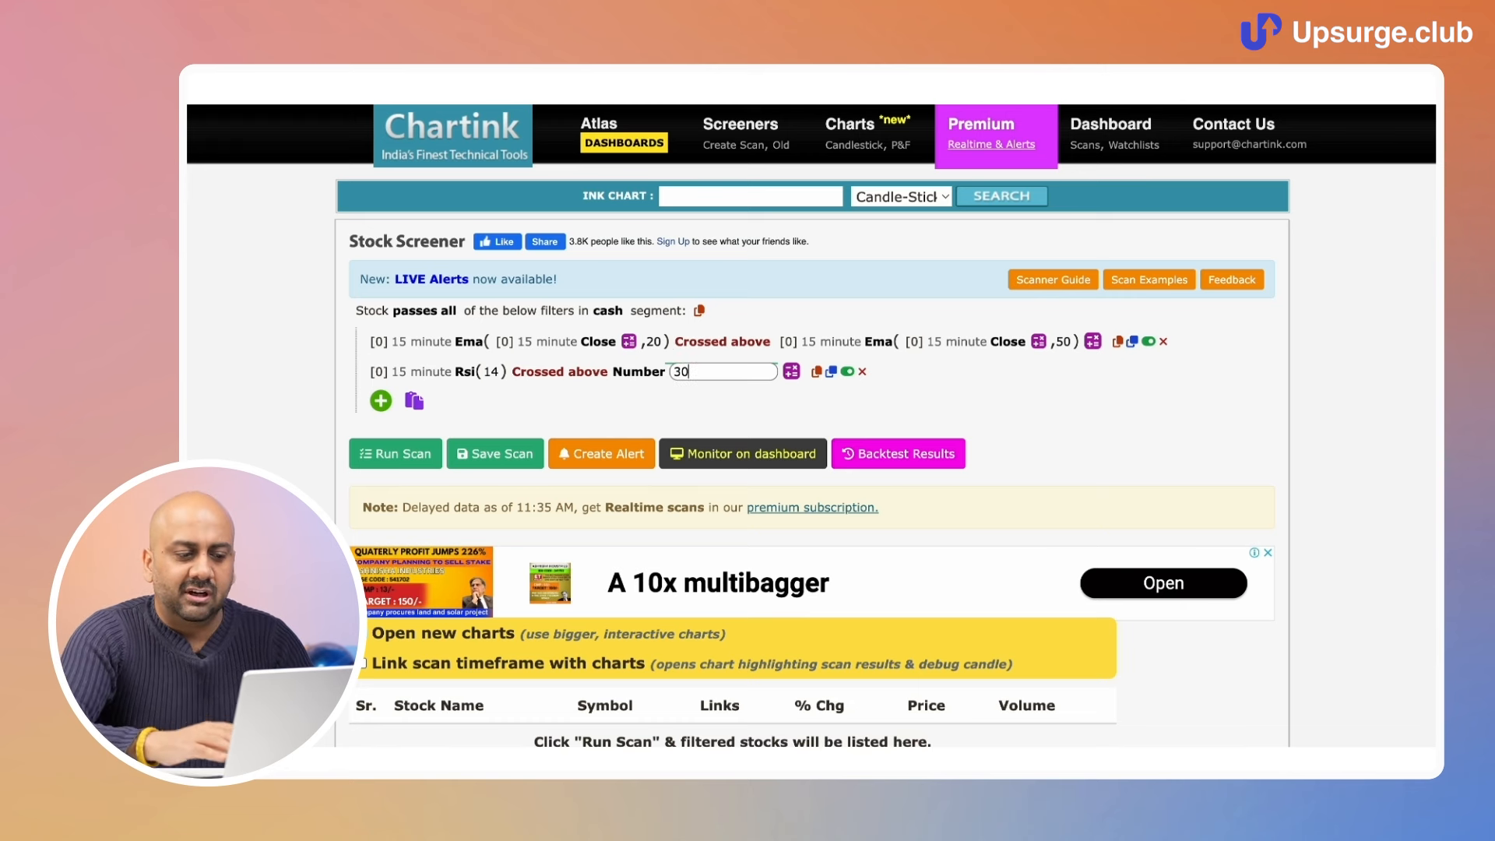
left_click(605, 348)
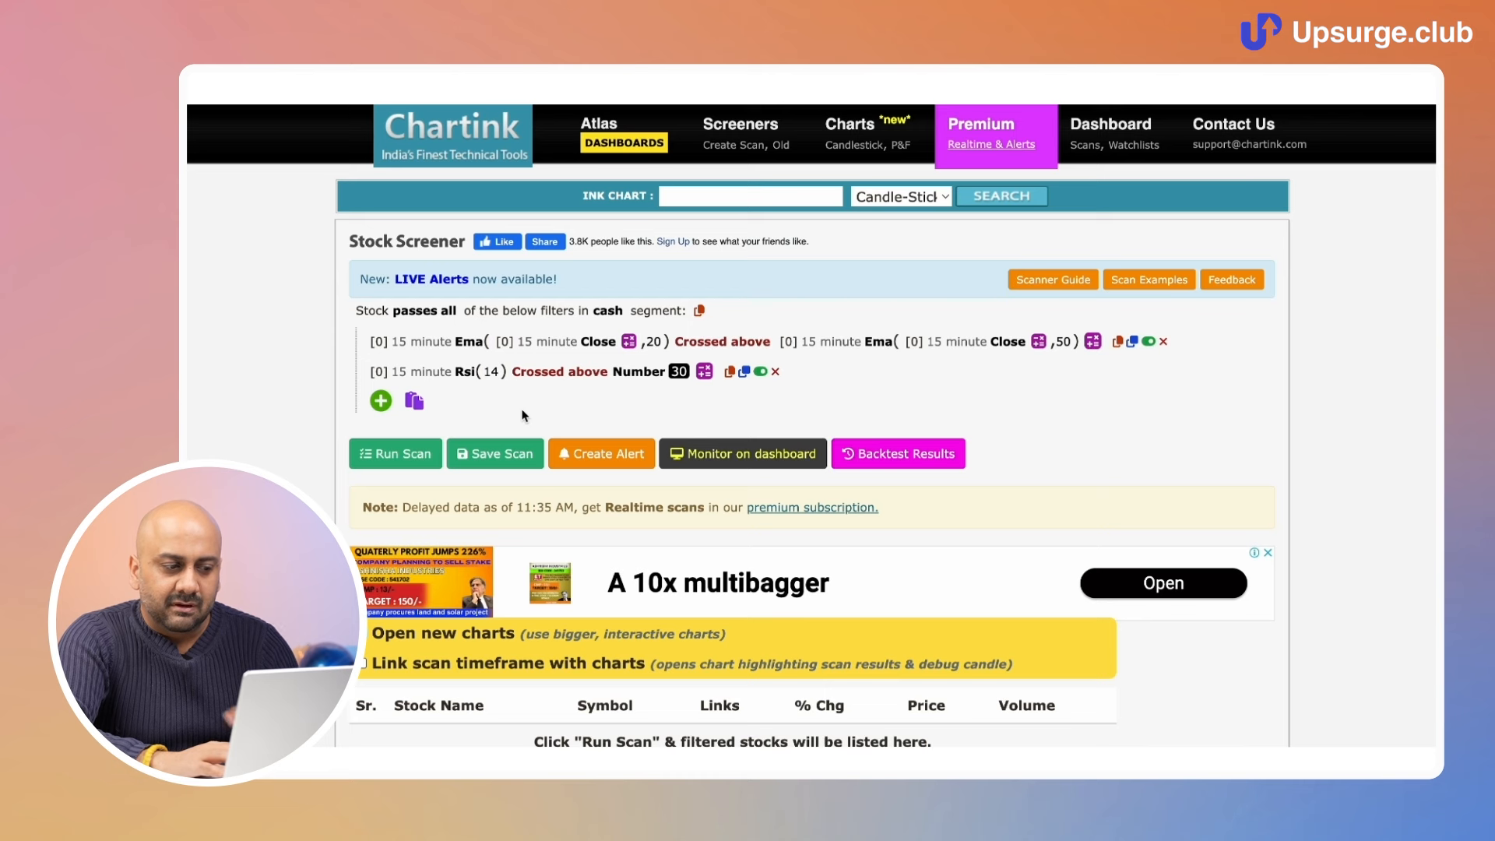
Step: Set the scan to match stocks that pass any of the filters and run it
left_click(434, 312)
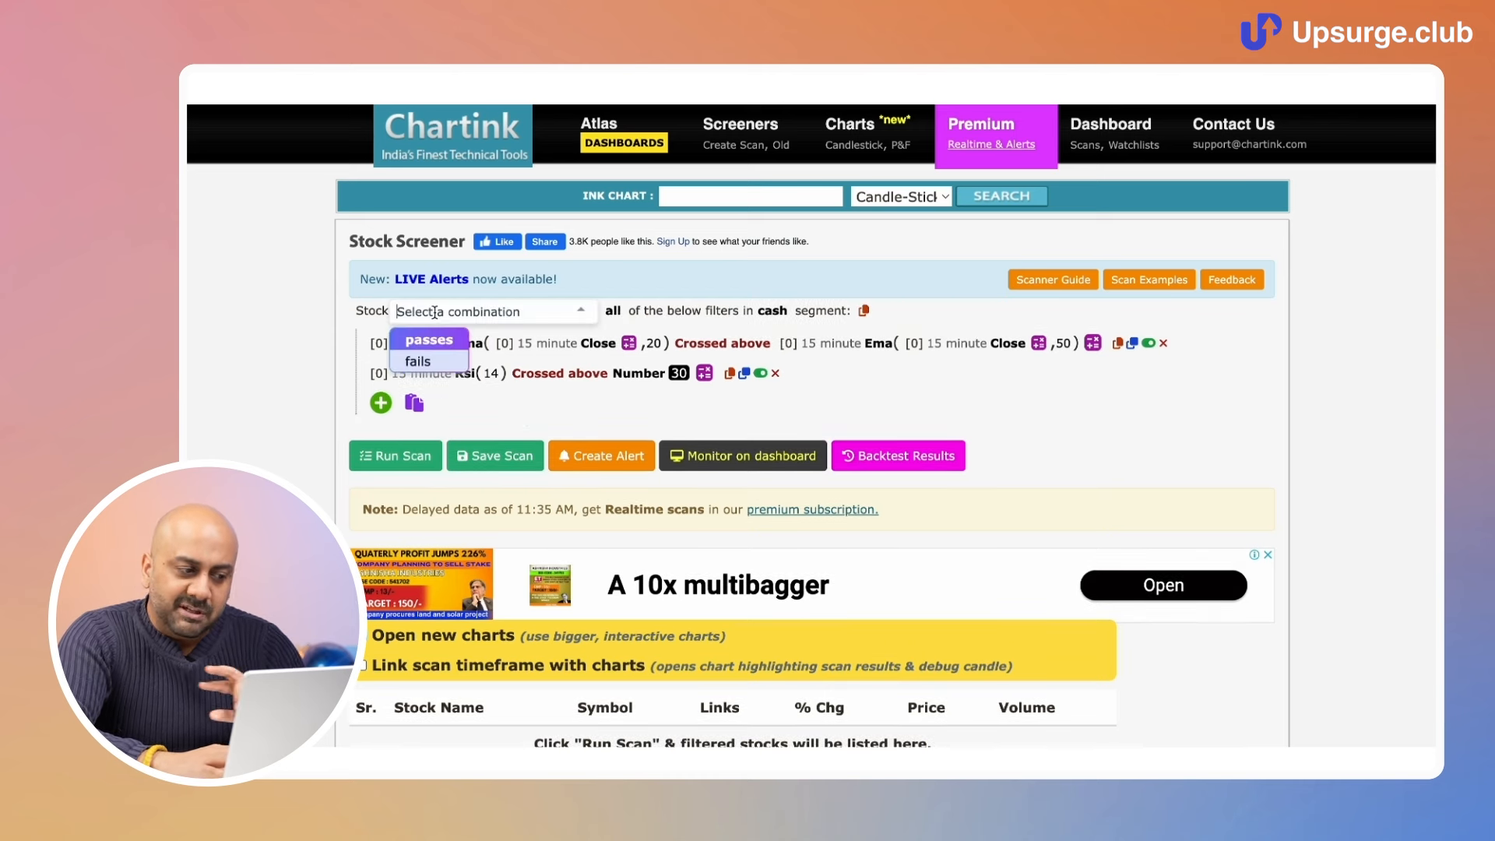
left_click(616, 294)
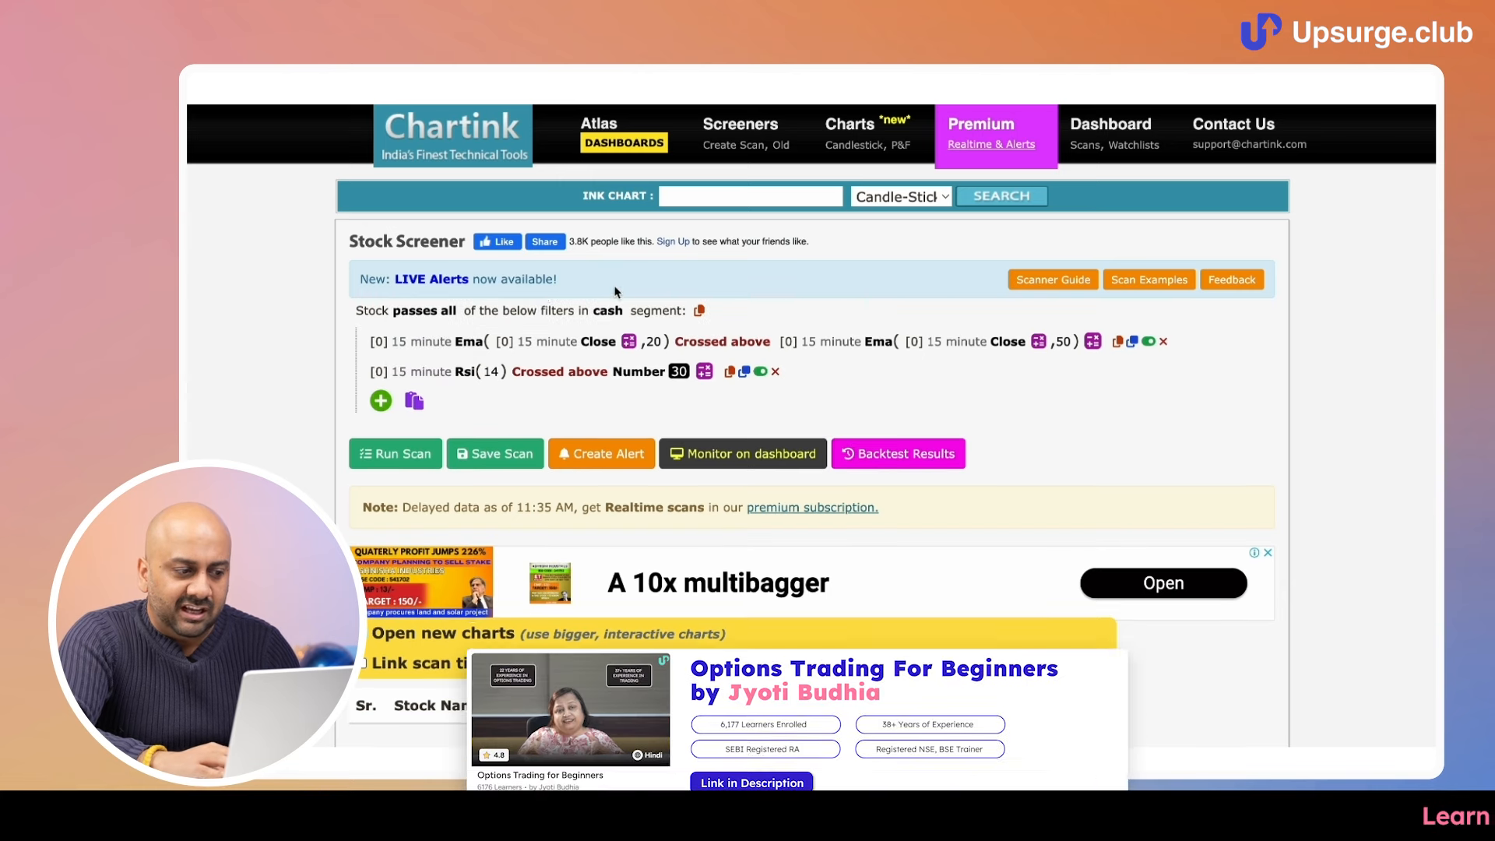
left_click(452, 312)
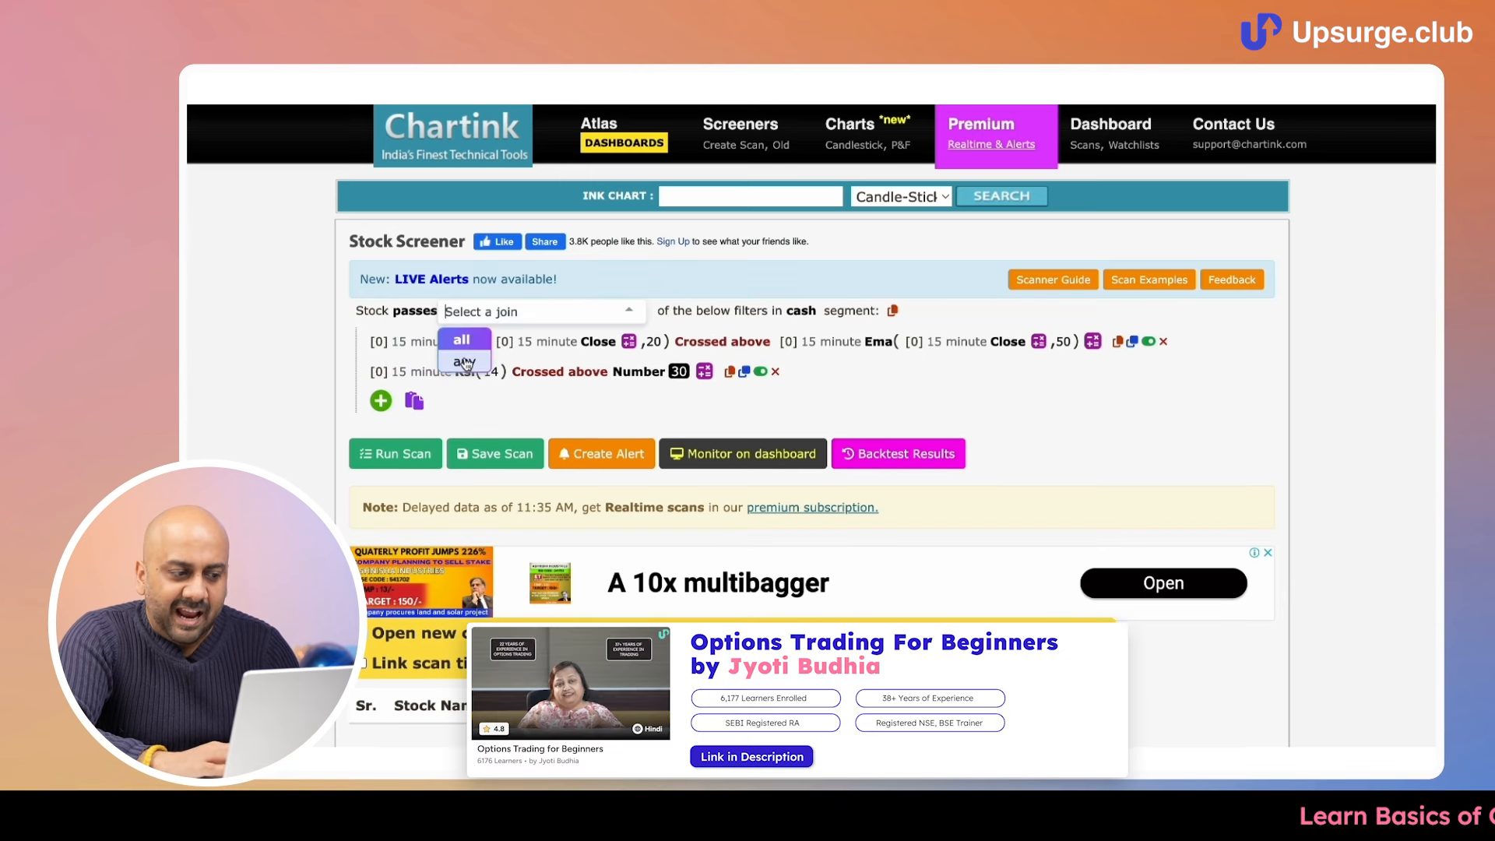
left_click(466, 362)
left_click(417, 456)
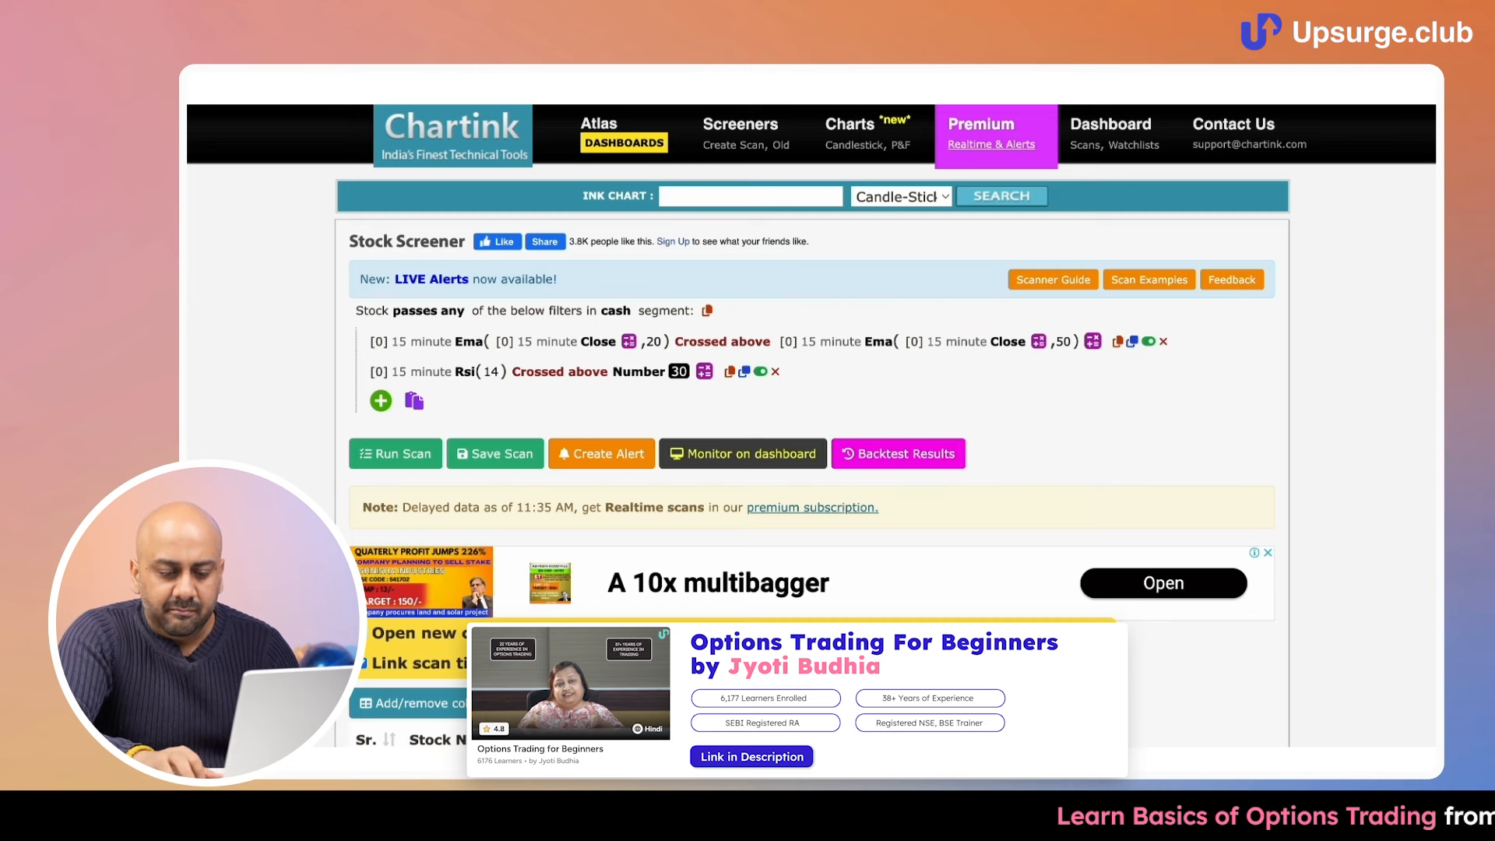
Step: Look through the scan's filtered stocks and sort them by volume in descending order
scroll(1387, 311, "down", 3)
scroll(810, 424, "down", 8)
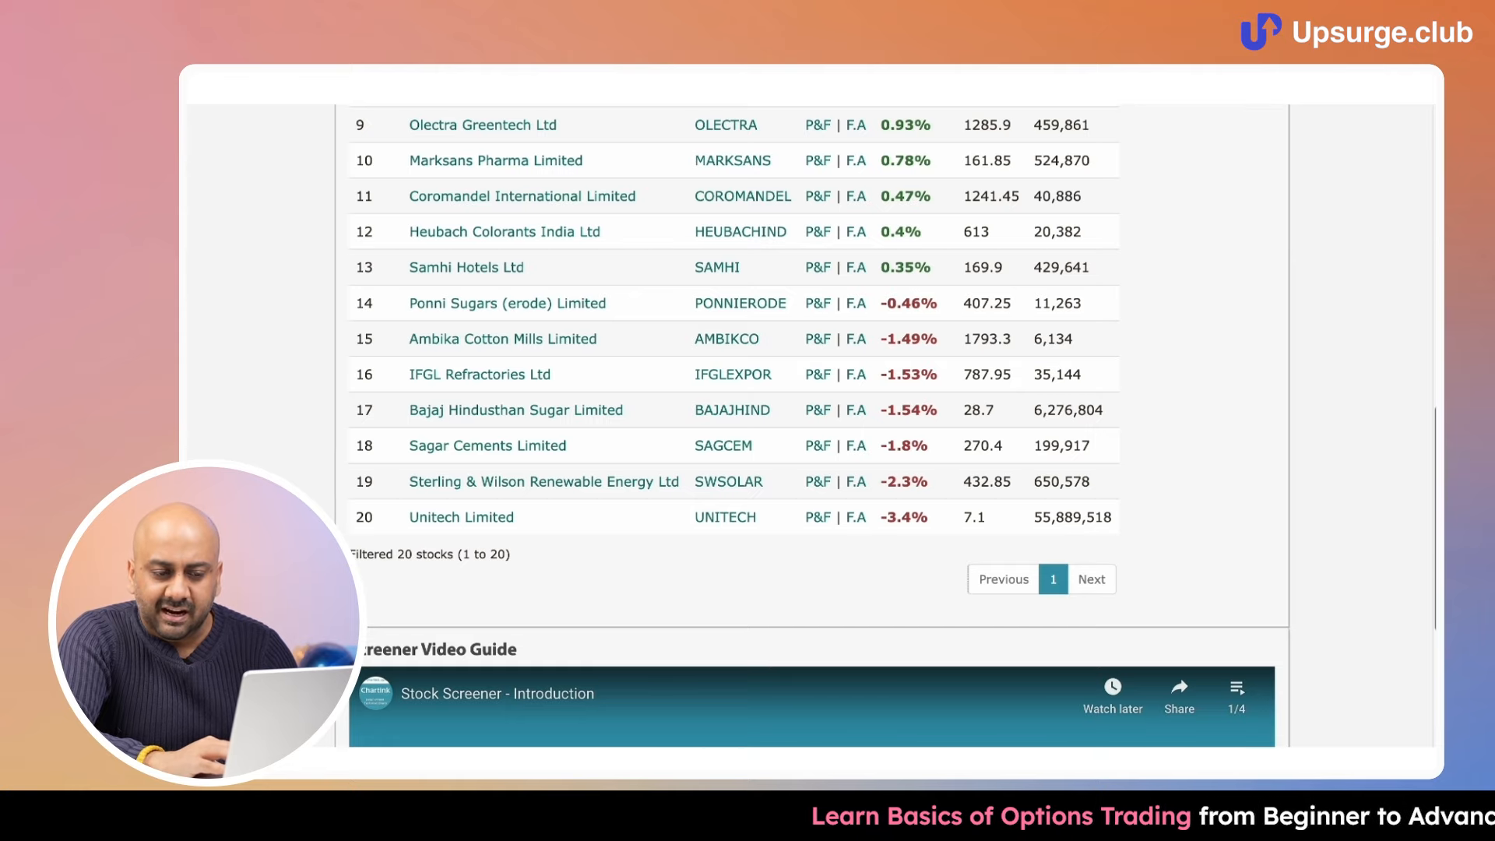
scroll(810, 425, "up", 11)
scroll(811, 424, "down", 4)
left_click(1062, 264)
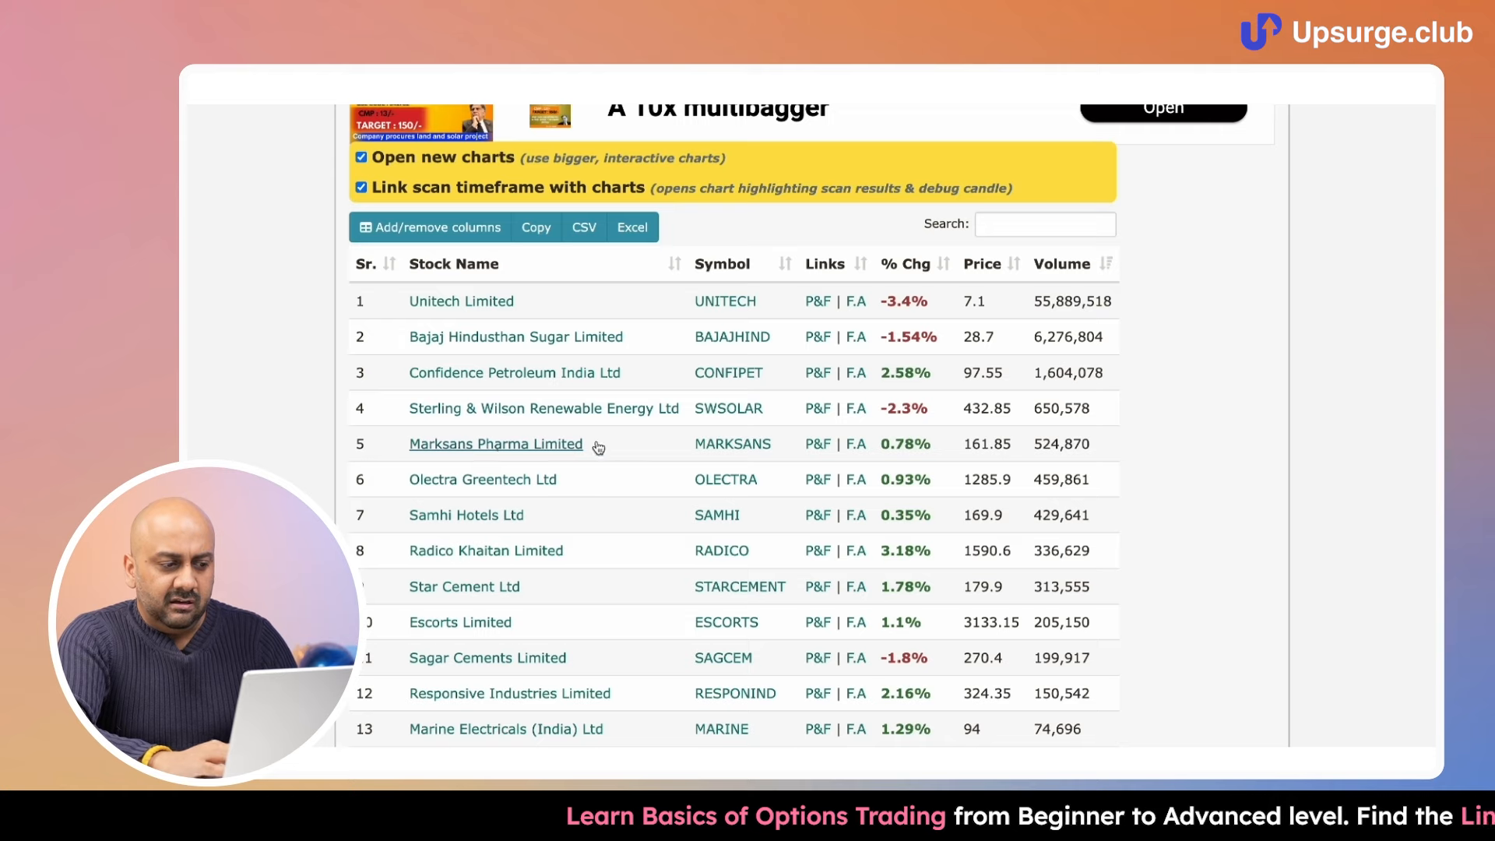
Step: Switch to the Dhan chart for MARKSANS PHARMA on NSE and set its interval to 15 minutes
left_click(496, 443)
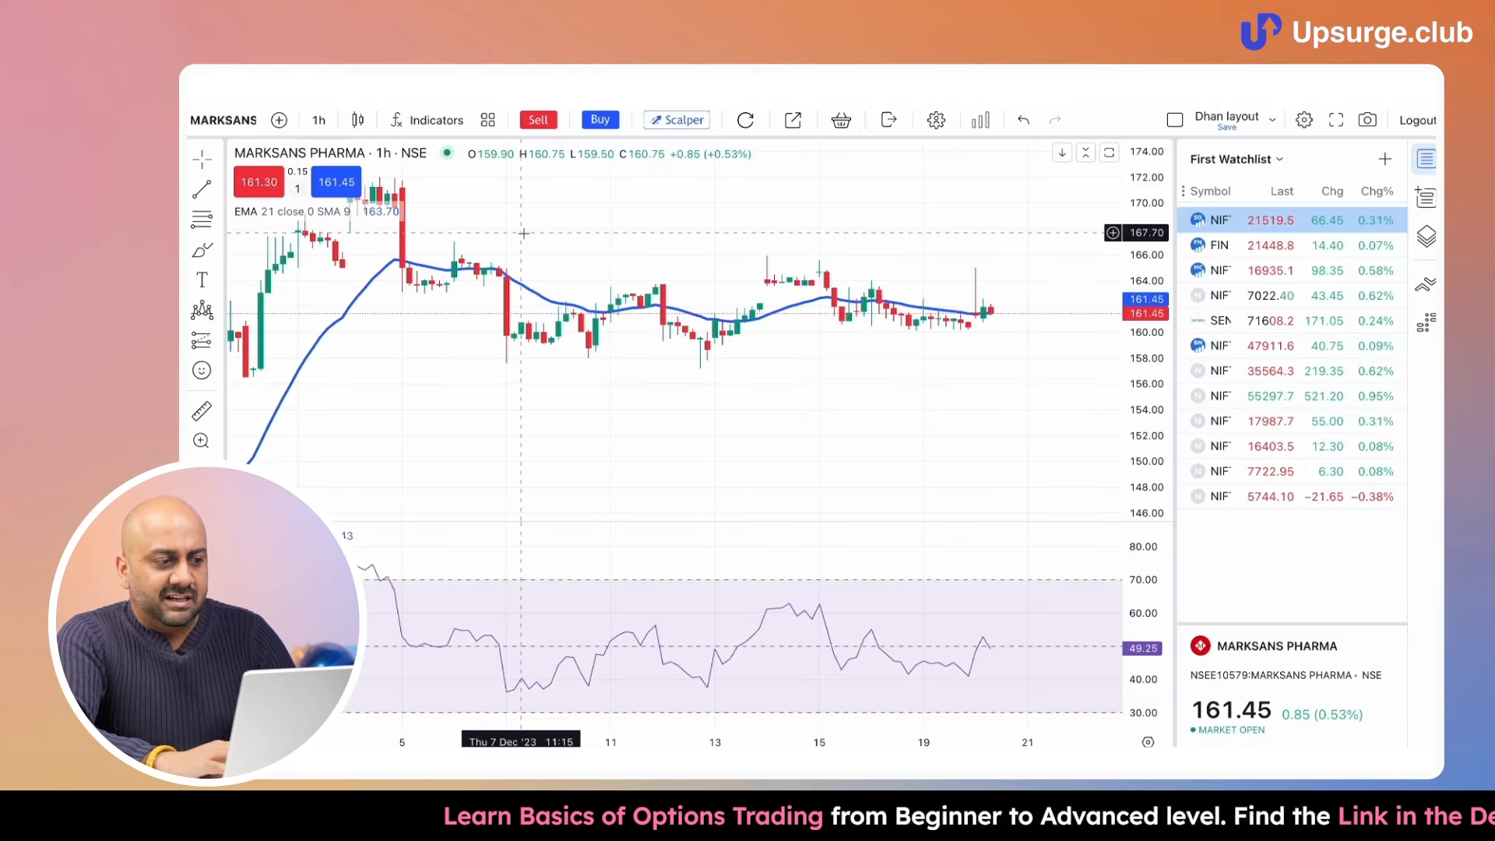
type("15")
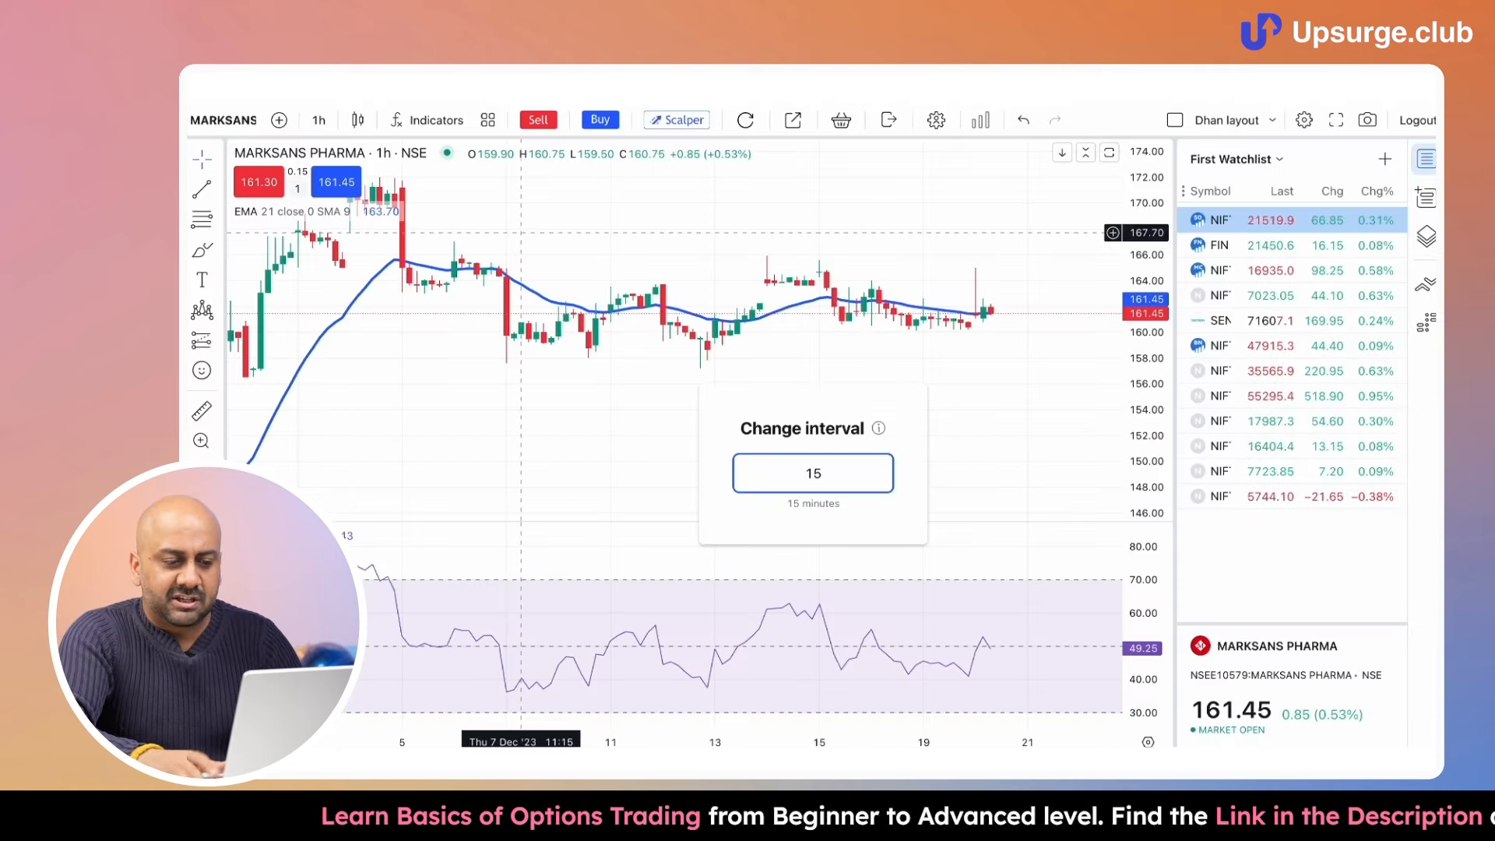
key("Return")
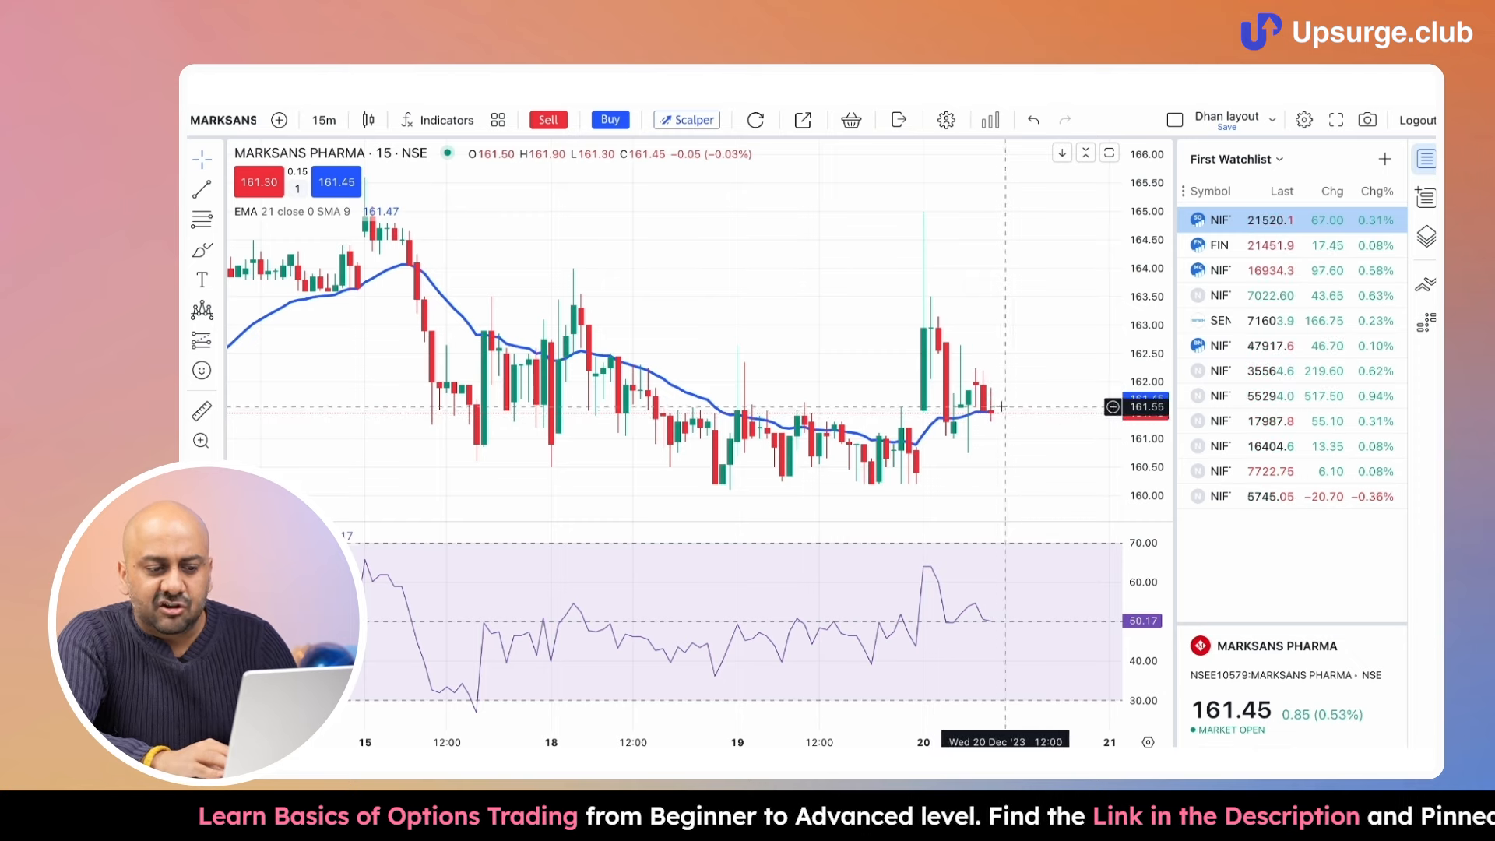